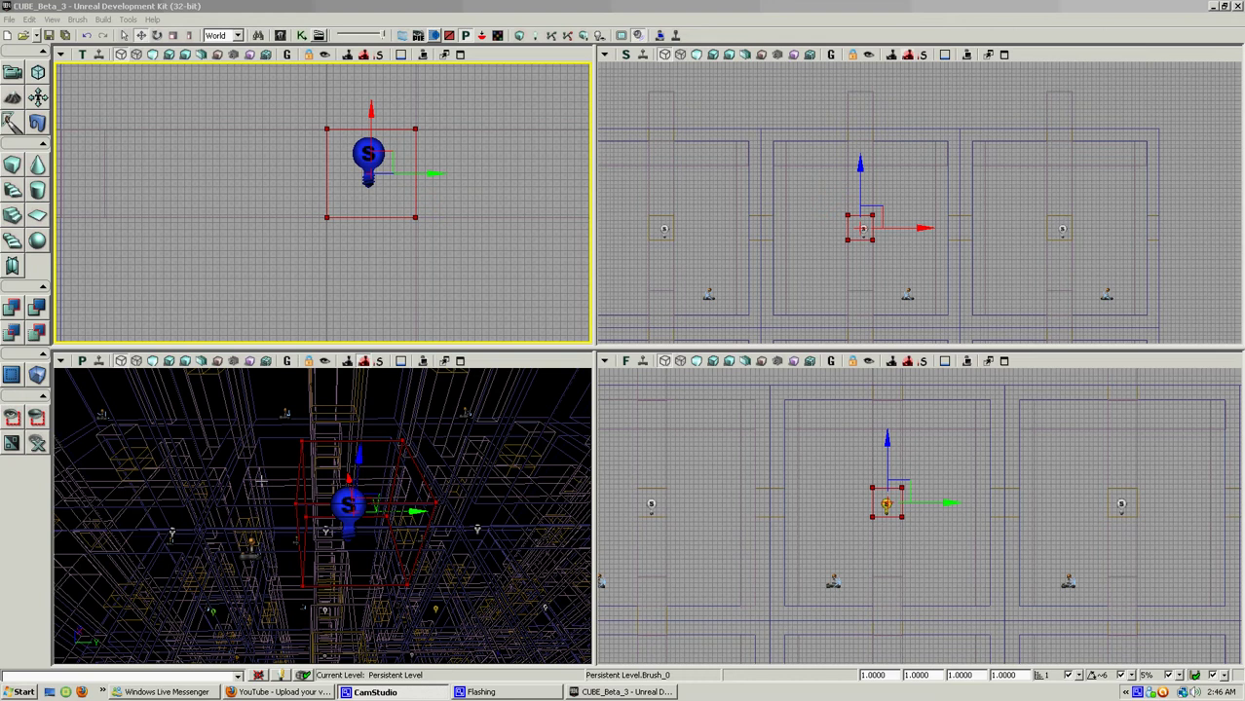
- Rebuild the cube builder brush with X, Y and Z all set to 700
left_click(237, 492)
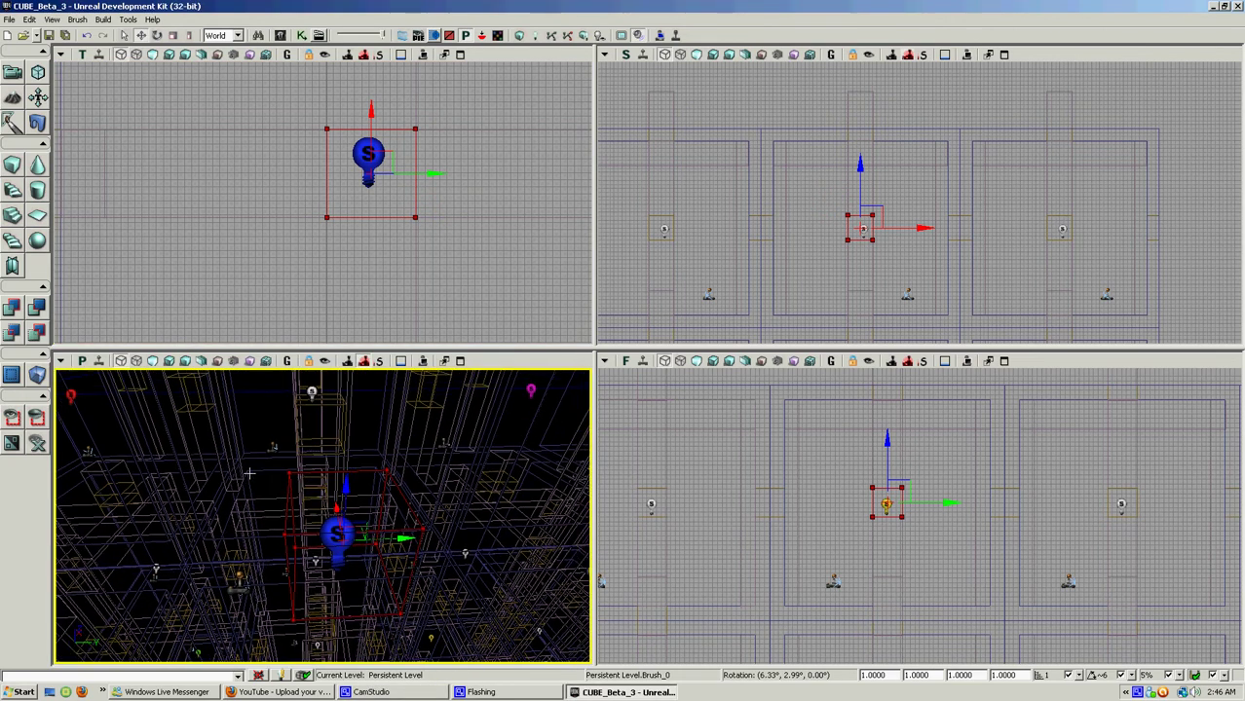
left_click_drag(237, 492, 233, 491)
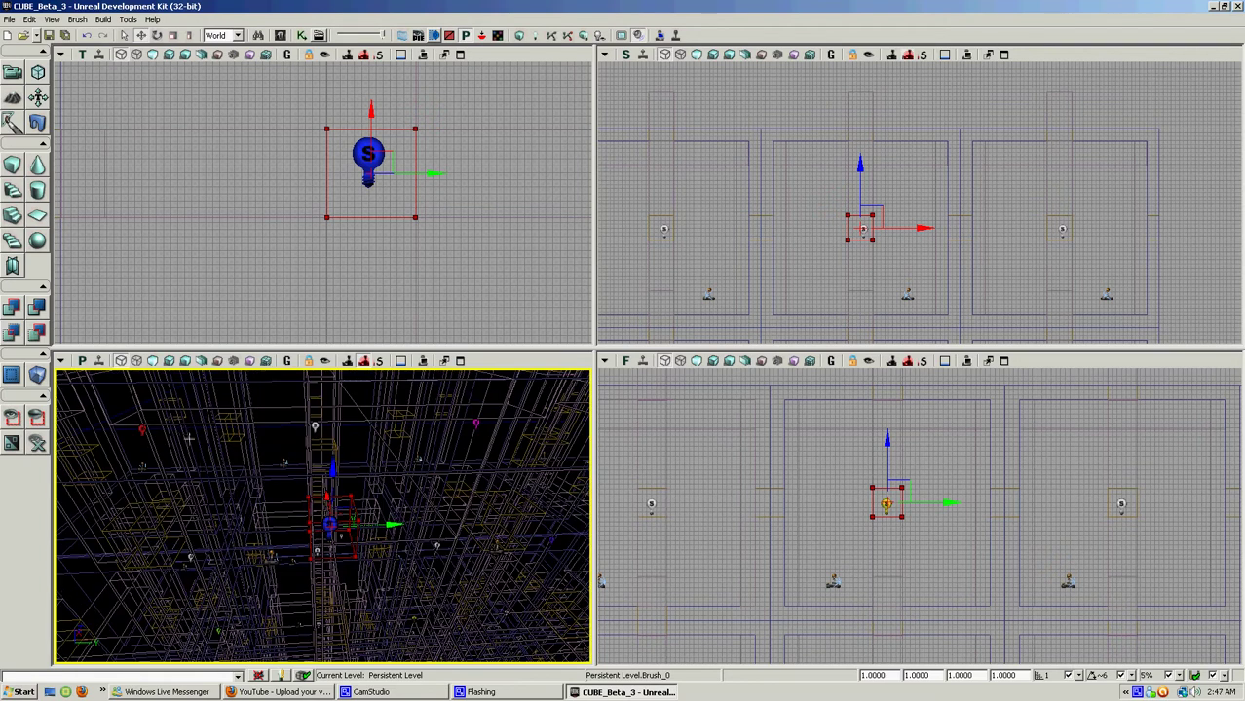
left_click(368, 269)
scroll(368, 269, "down", 4)
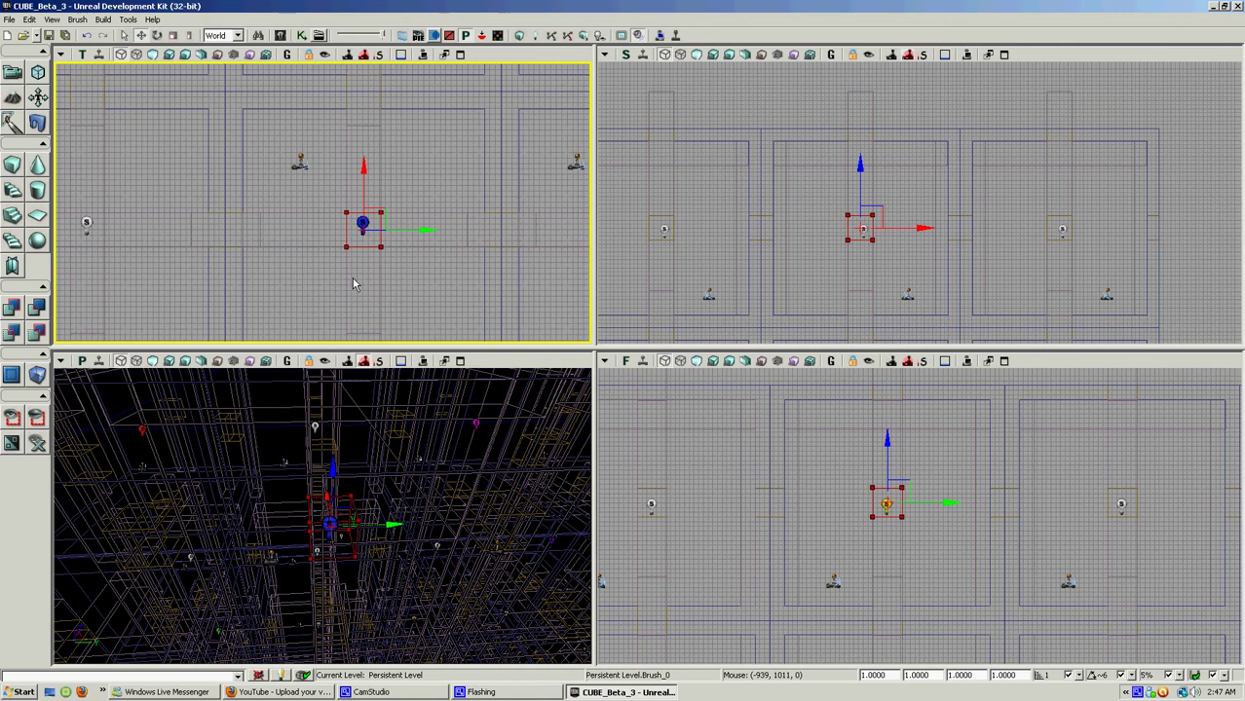
right_click(12, 167)
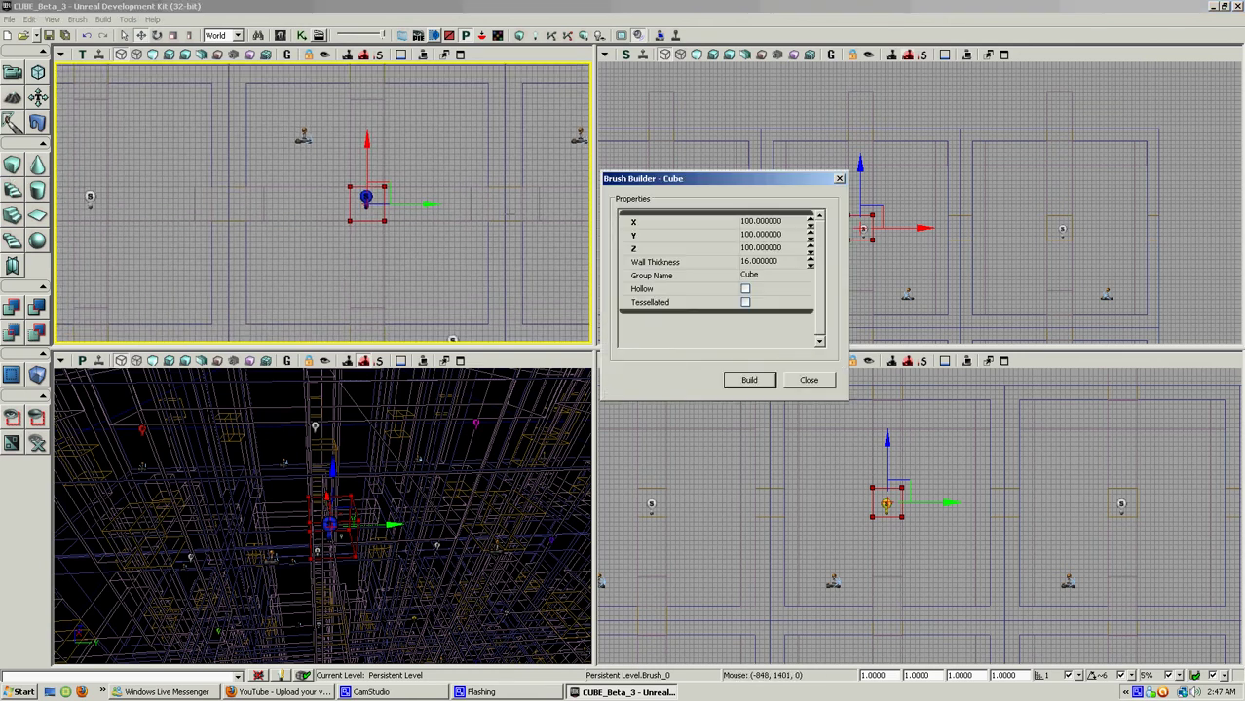
left_click(761, 222)
type("7")
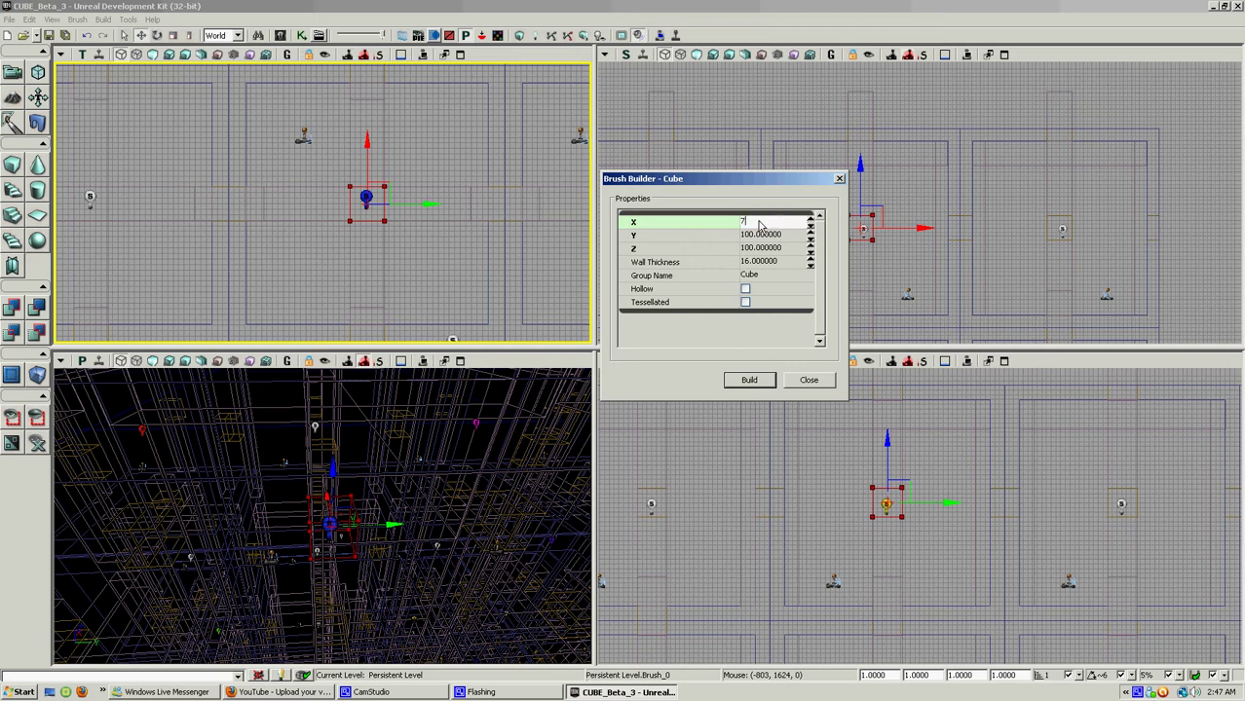
type("00")
left_click(755, 238)
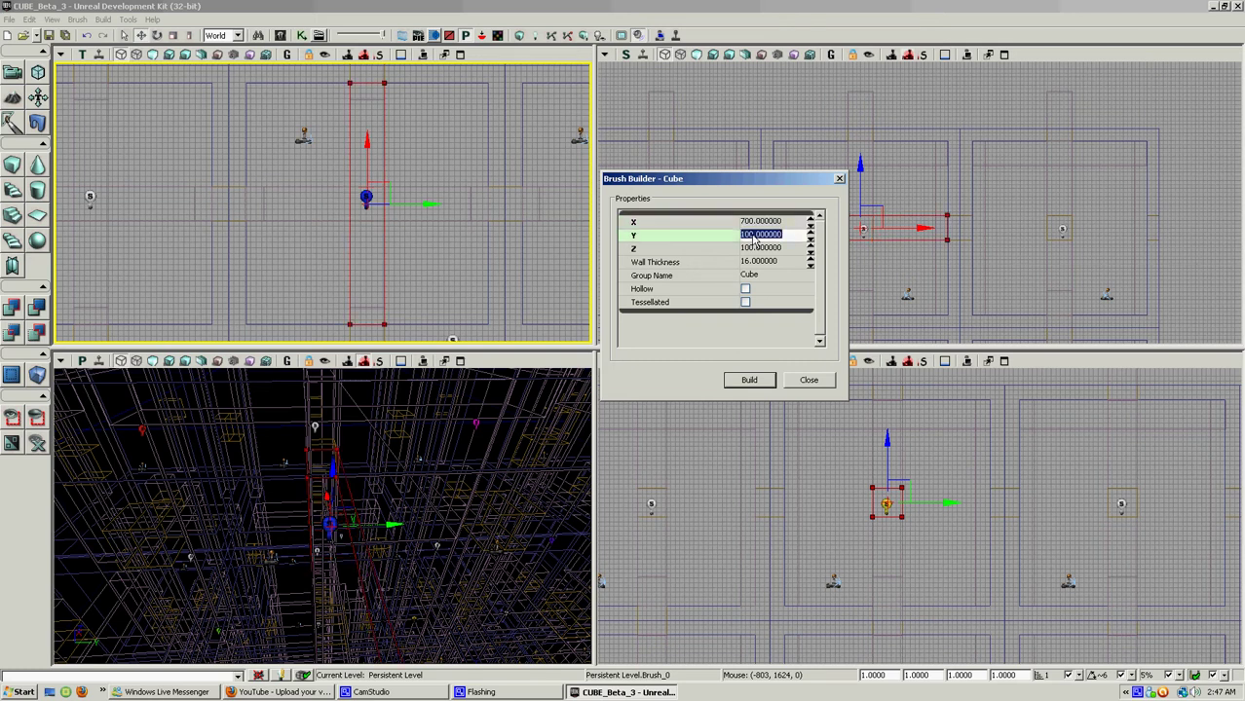
type("700")
left_click(756, 249)
type("7")
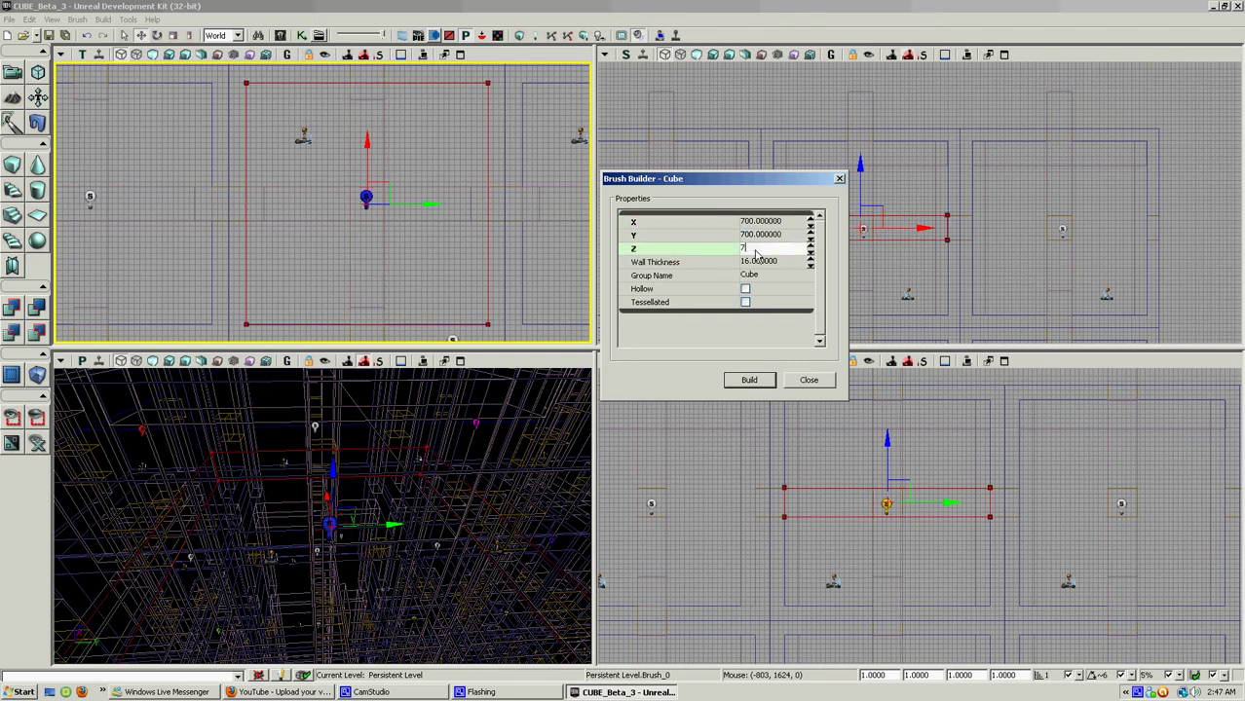
type("00")
left_click(742, 382)
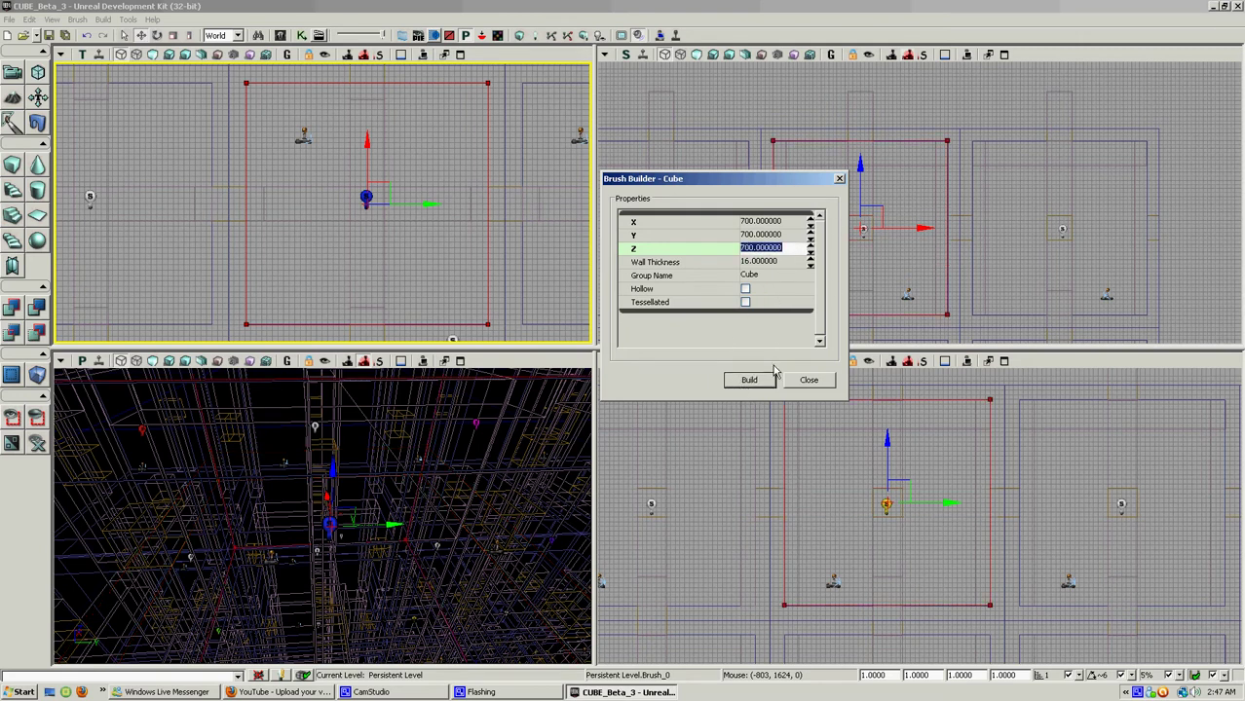
left_click(807, 381)
- Zoom and pan the side view onto the 700-unit brush's upper-left corner
left_click(821, 264)
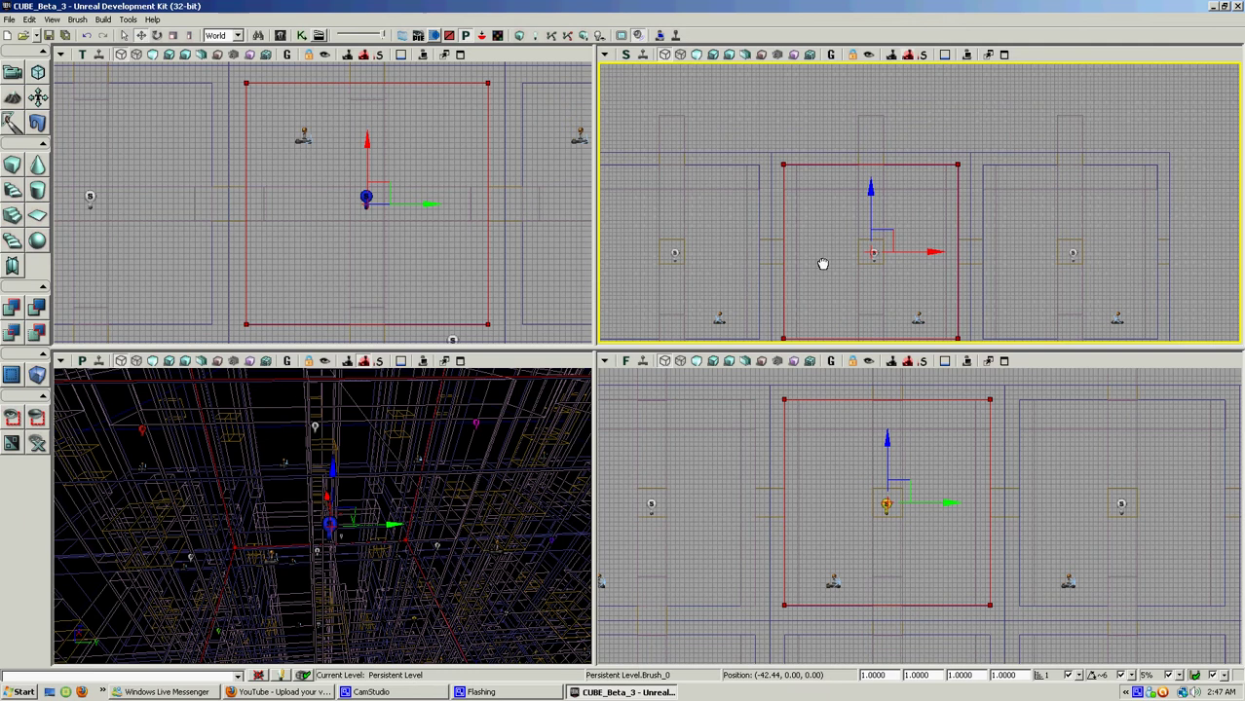
scroll(808, 204, "up", 8)
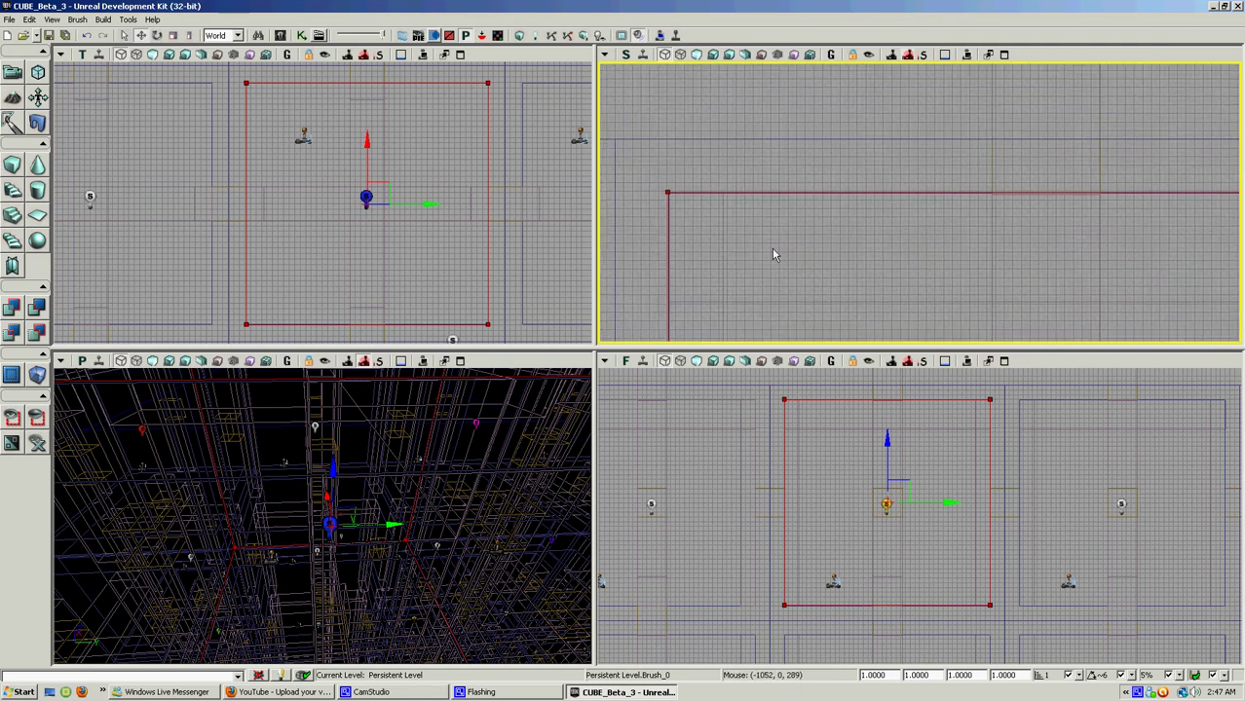
mouse_move(762, 234)
left_mouse_down()
mouse_move(733, 209)
mouse_move(858, 228)
mouse_move(779, 240)
left_mouse_up()
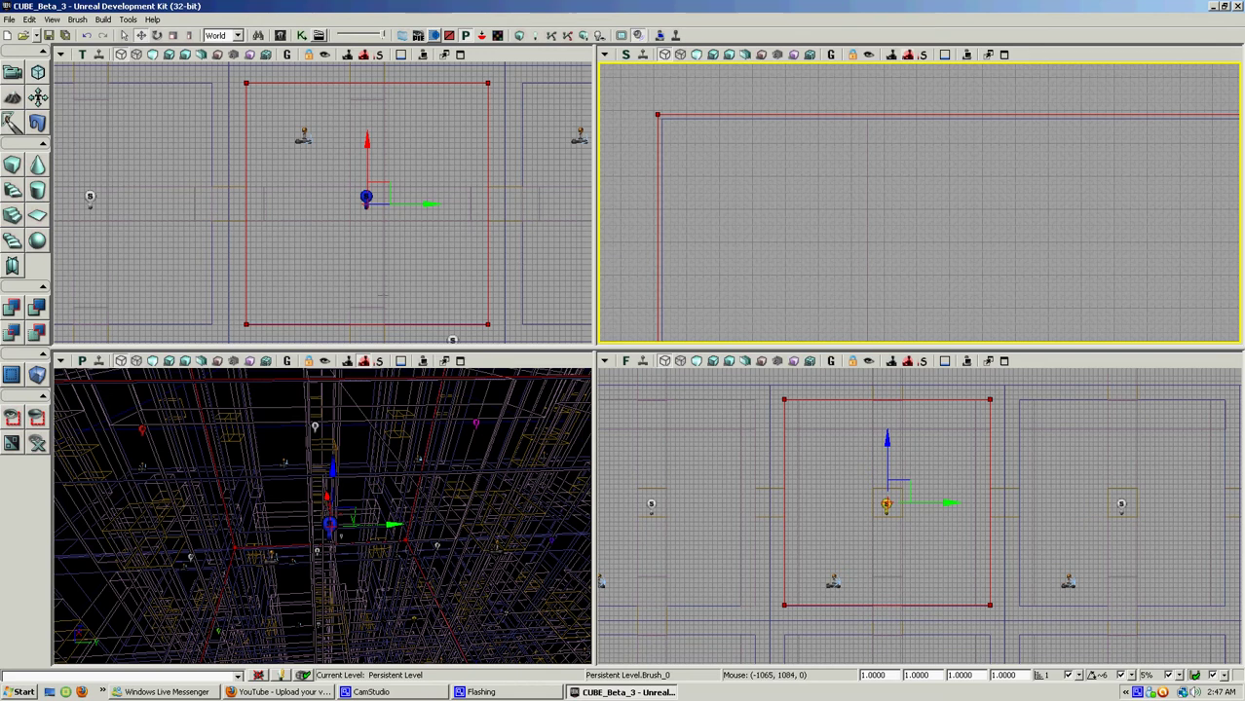
- Add a UTKillZVolume from the cube brush, then raise the builder brush along Z
right_click(39, 379)
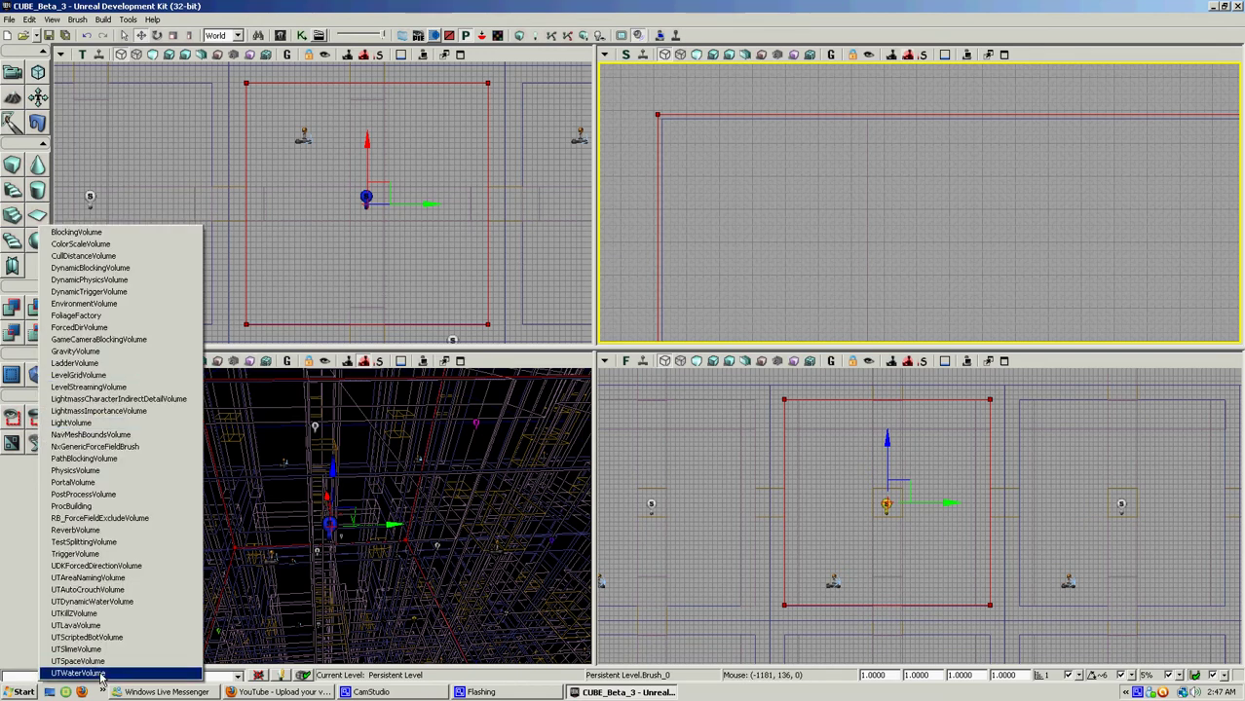
left_click(83, 614)
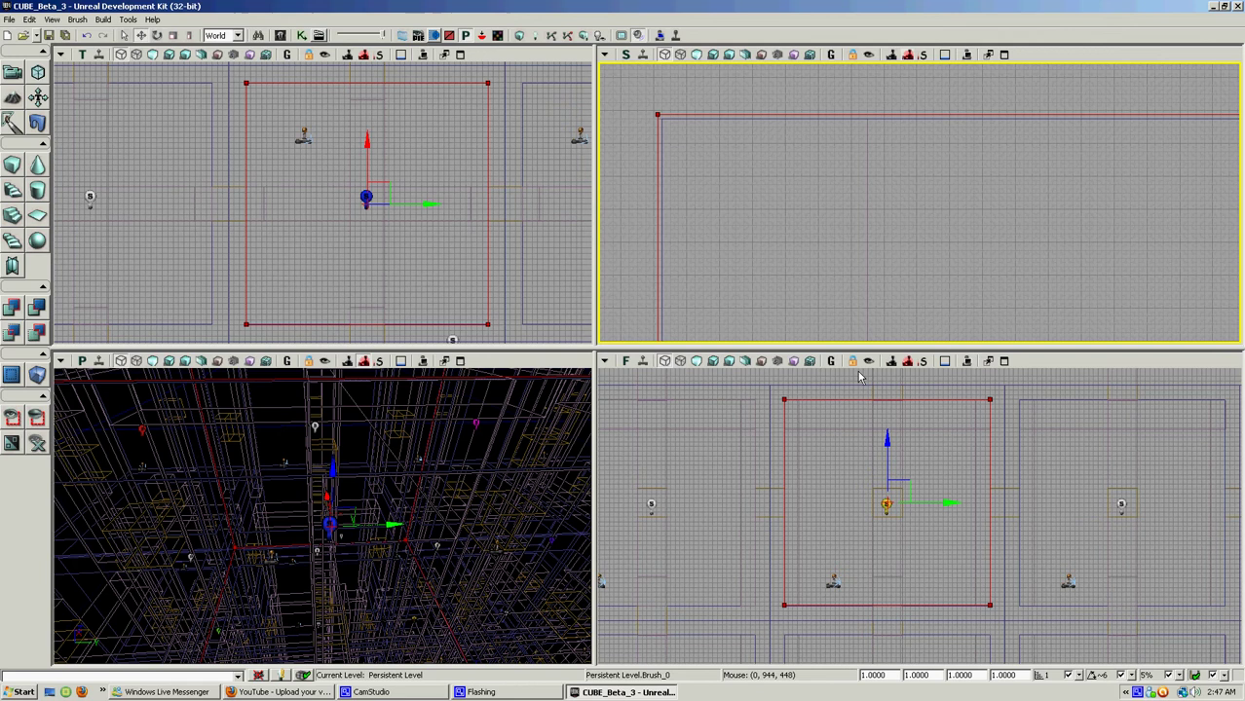
left_click_drag(887, 444, 888, 392)
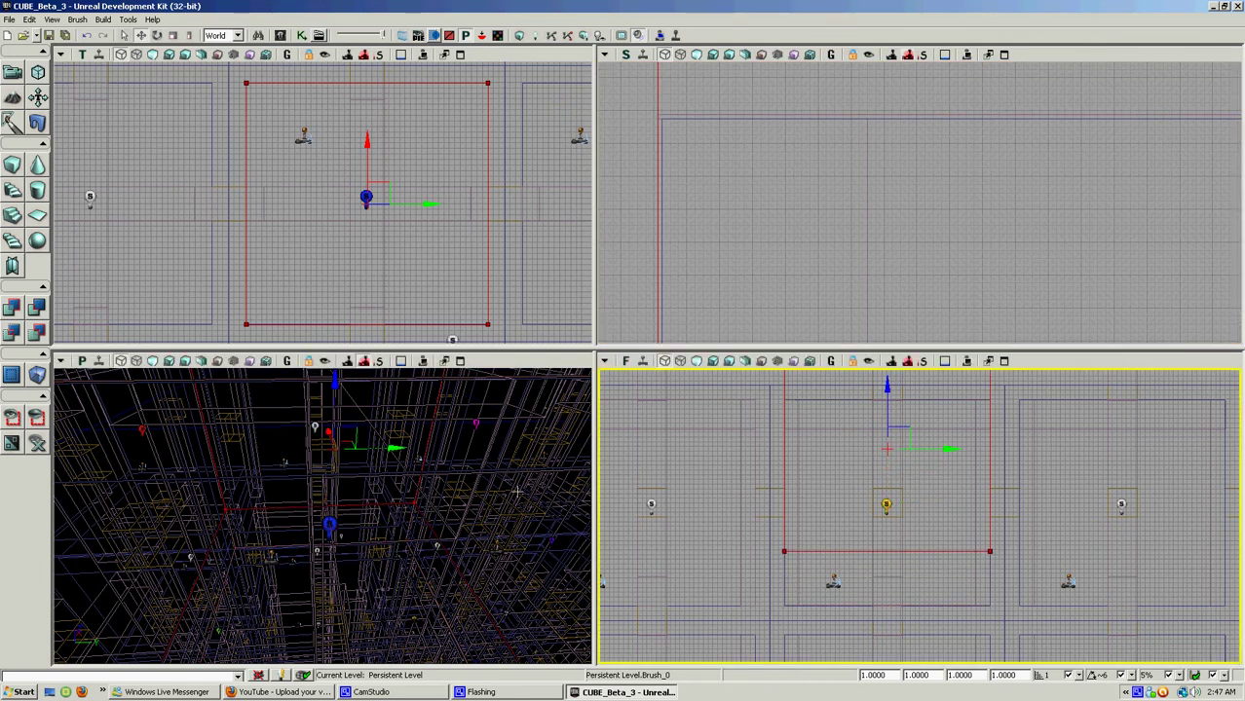
- Turn the perspective view and click through the neighbouring space volumes
left_click(228, 526)
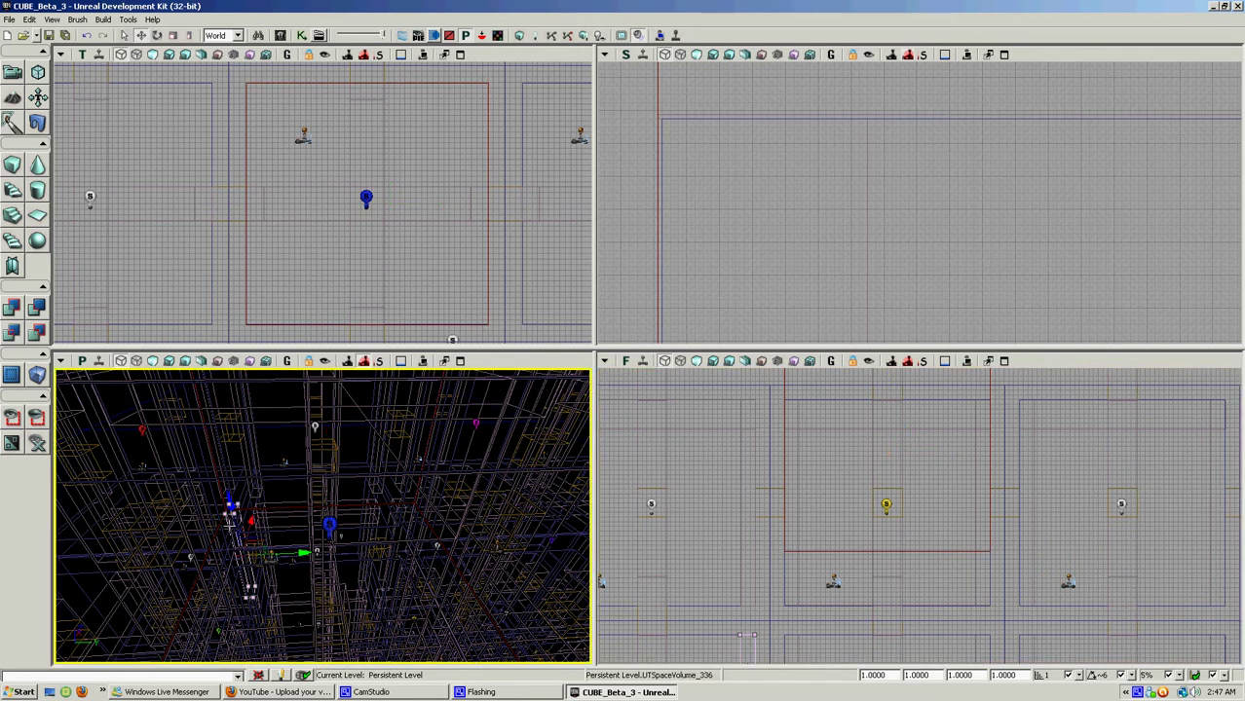
scroll(224, 492, "up", 10)
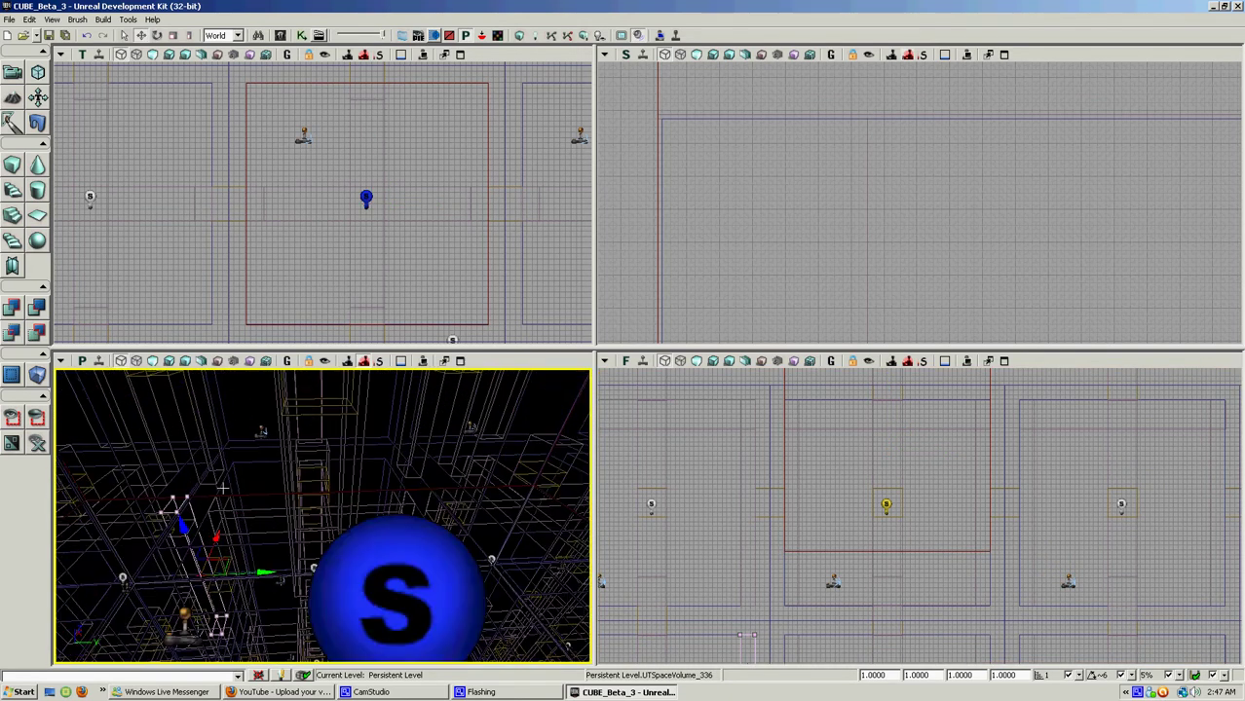
right_click_drag(223, 488, 65, 374)
scroll(288, 535, "up", 5)
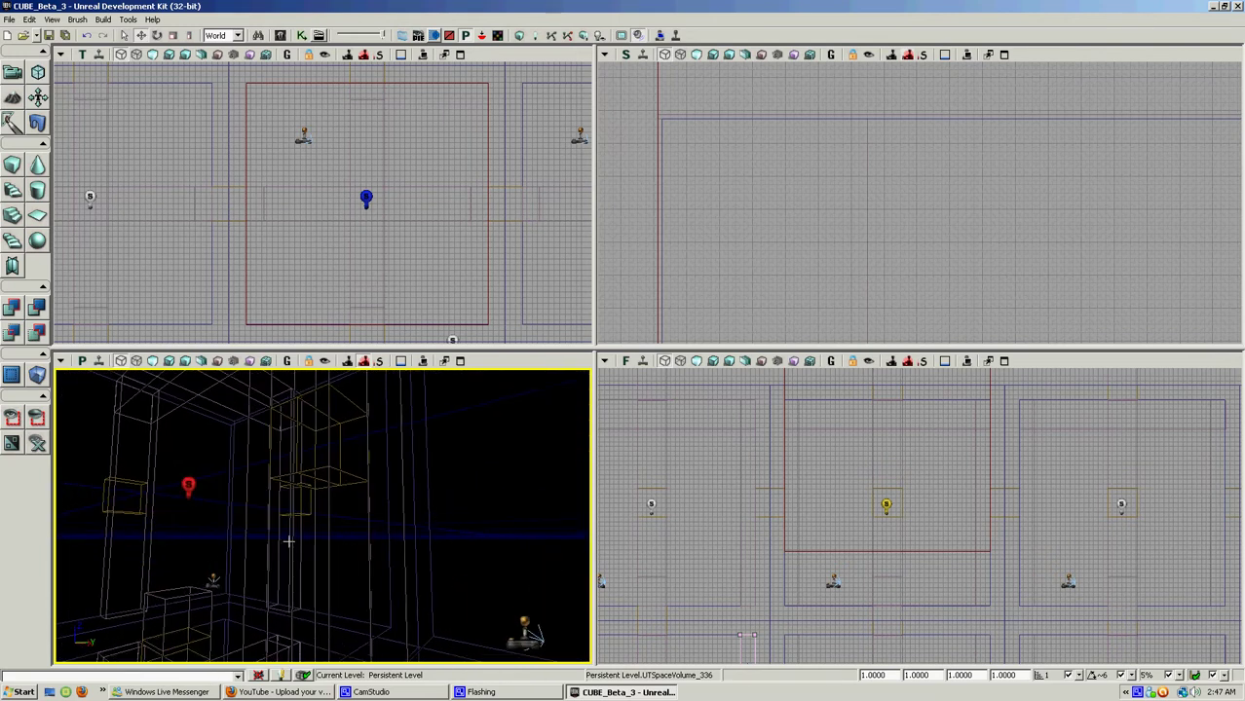
left_click(245, 523)
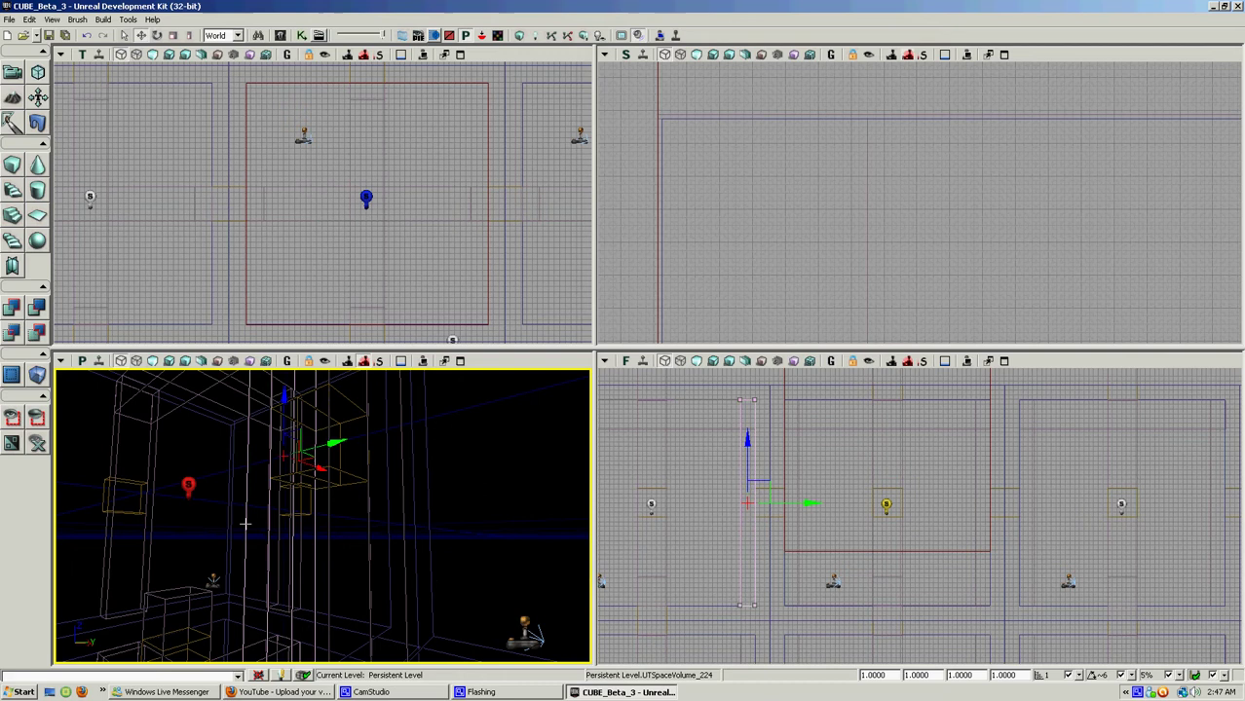
left_click(150, 526)
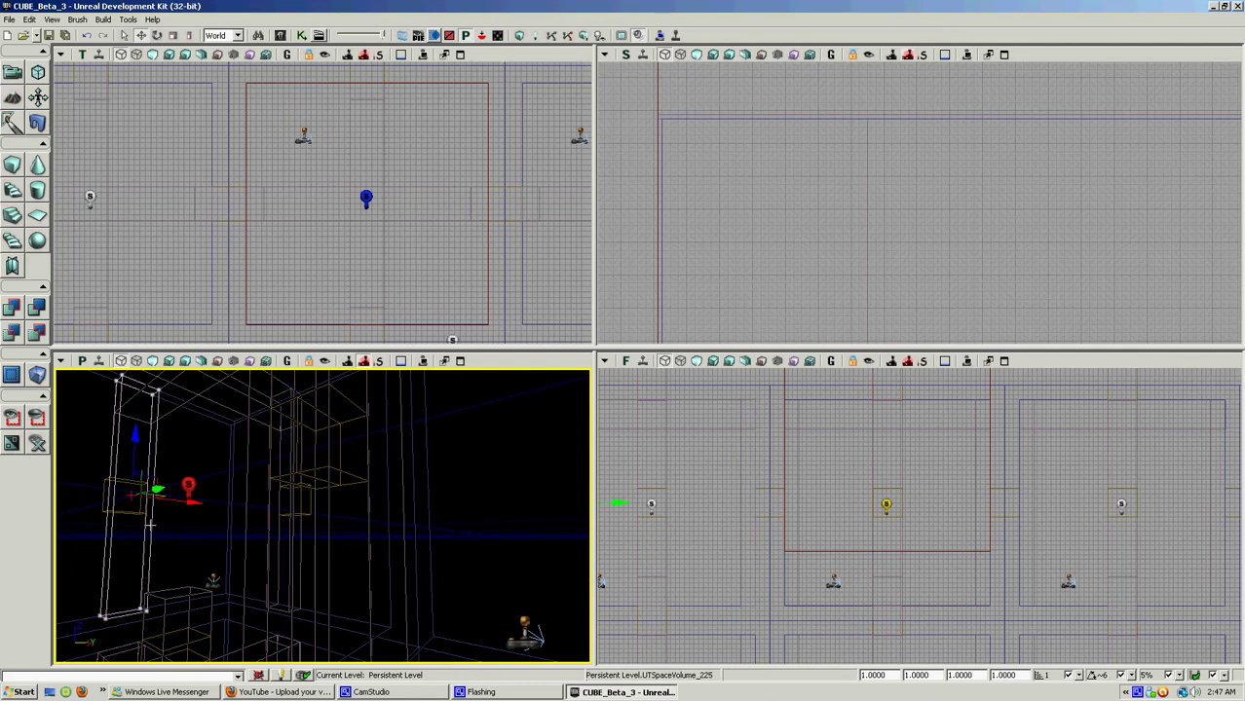
left_click(270, 529)
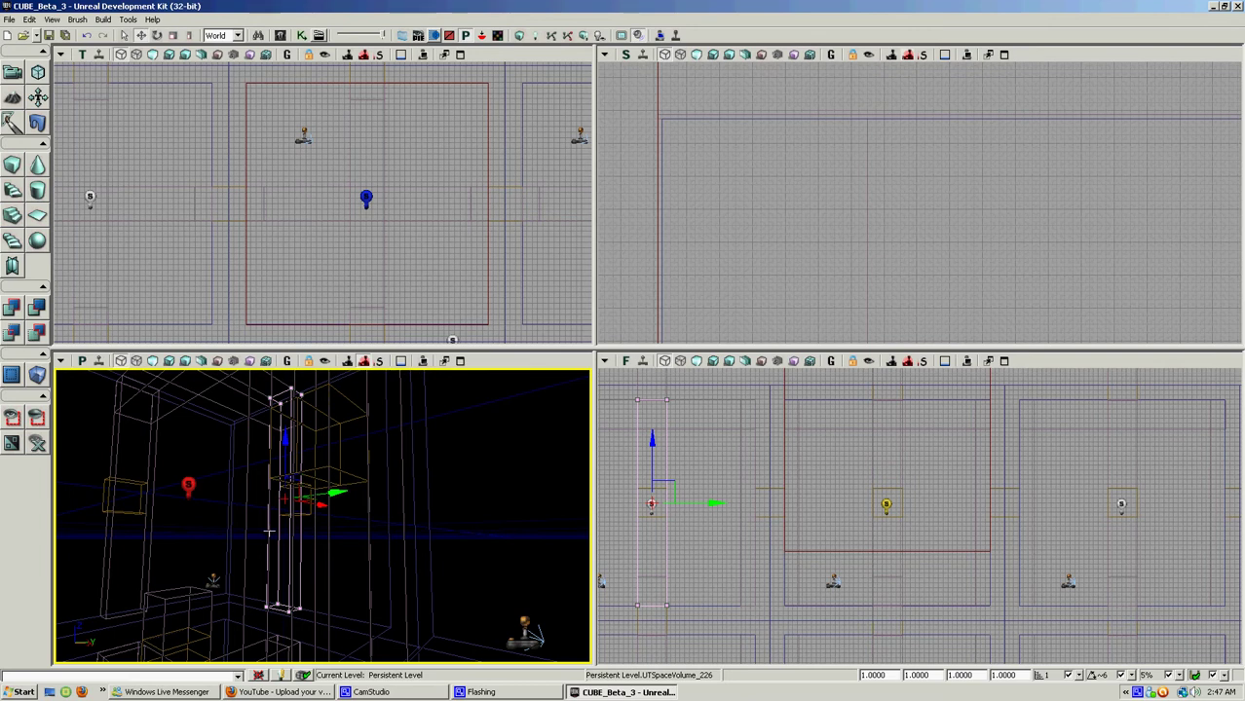
left_click(269, 531)
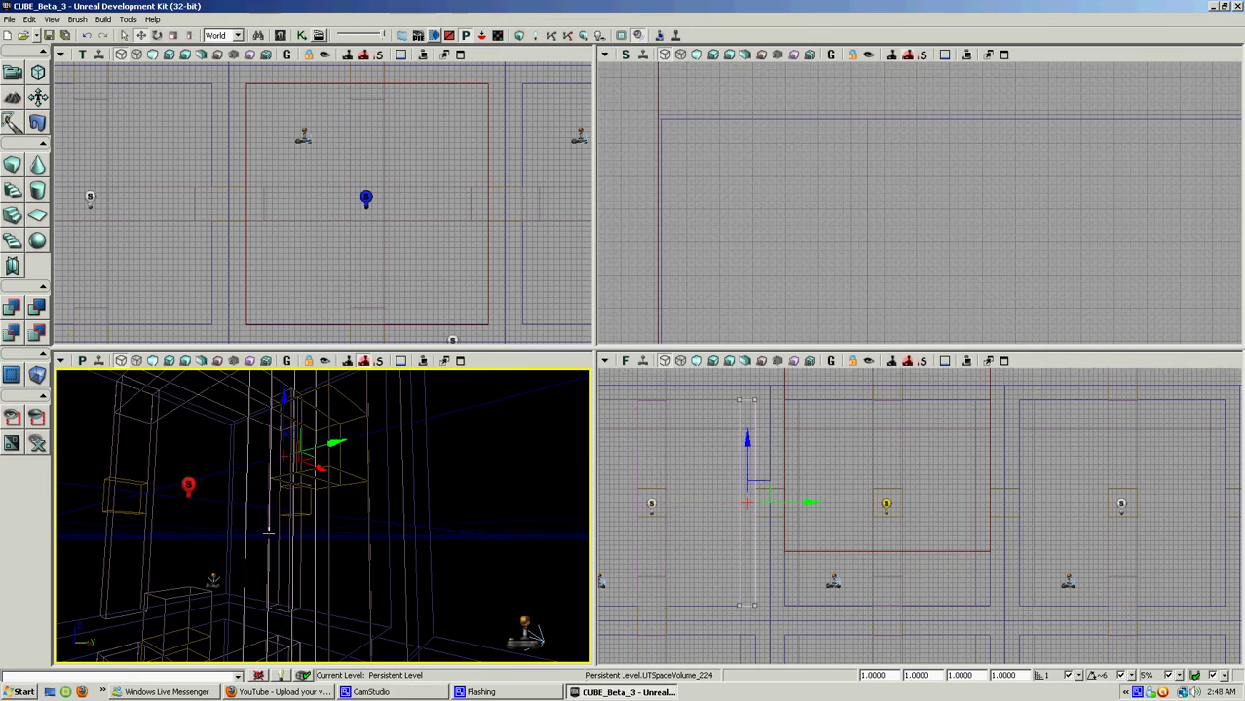
left_click(369, 553)
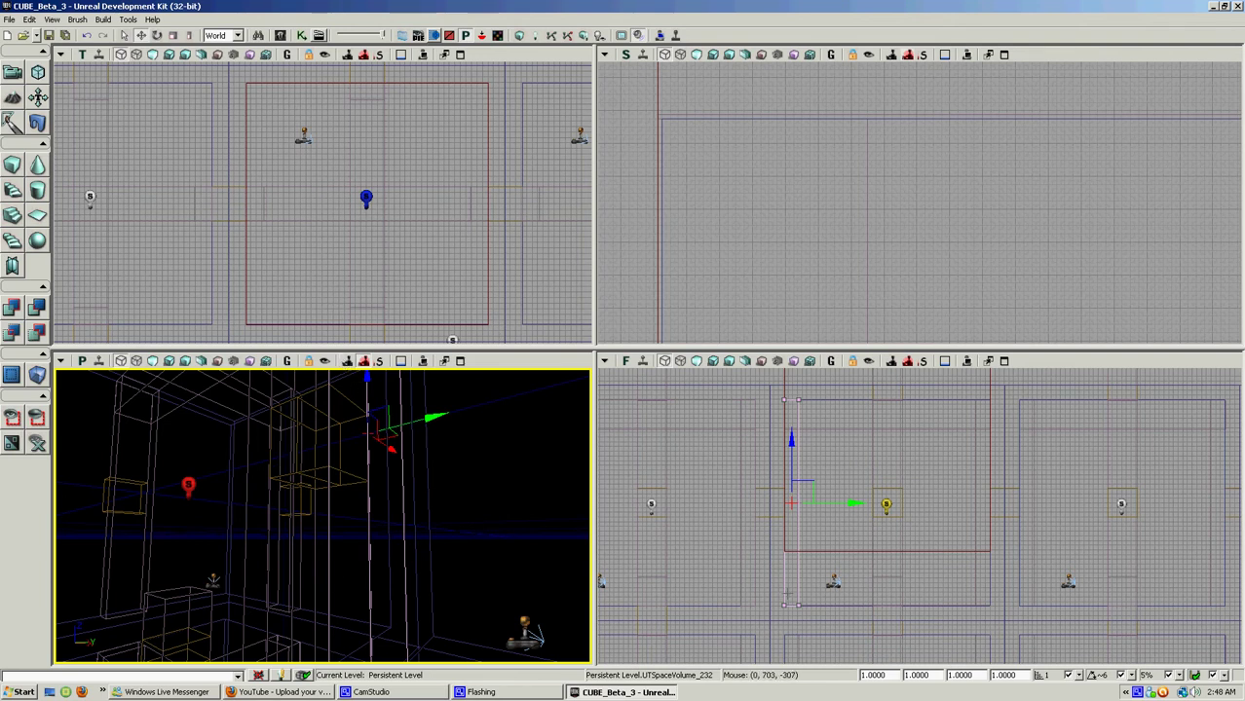
- Zoom the Front view, select the UTKillZVolume_0 brush edge, and pull the perspective view back
scroll(791, 582, "up", 6)
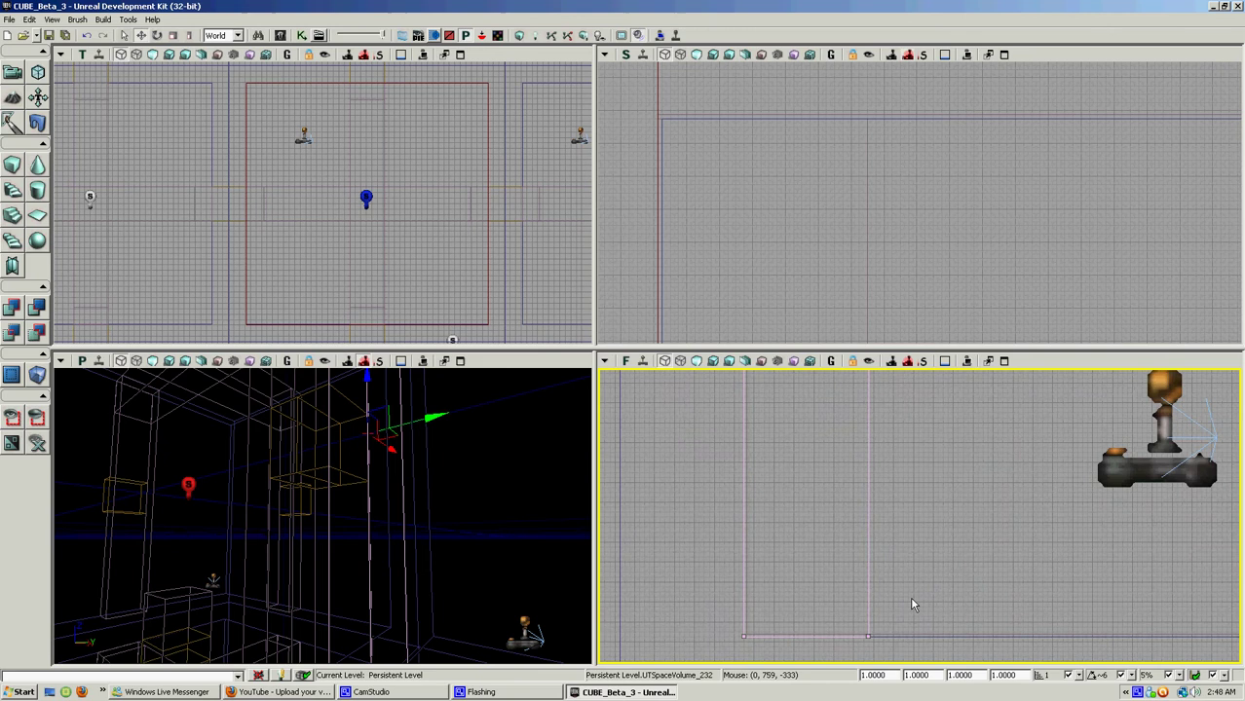
scroll(909, 603, "up", 3)
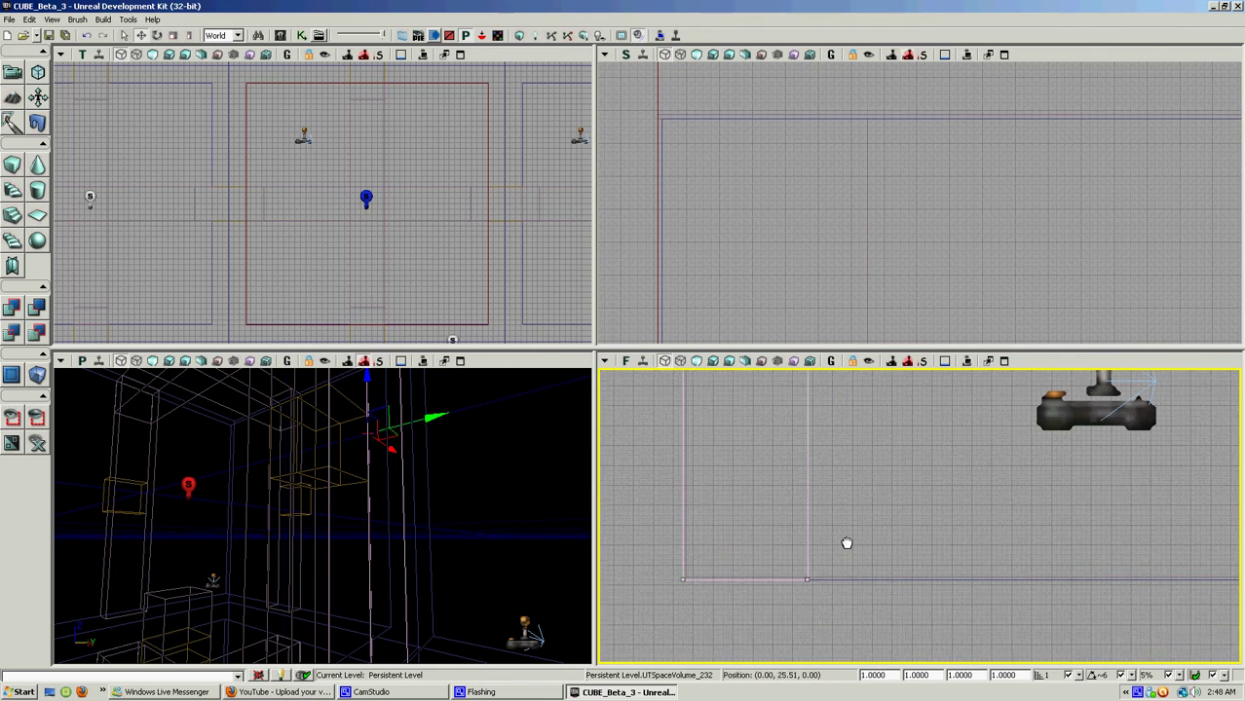
left_click(818, 642)
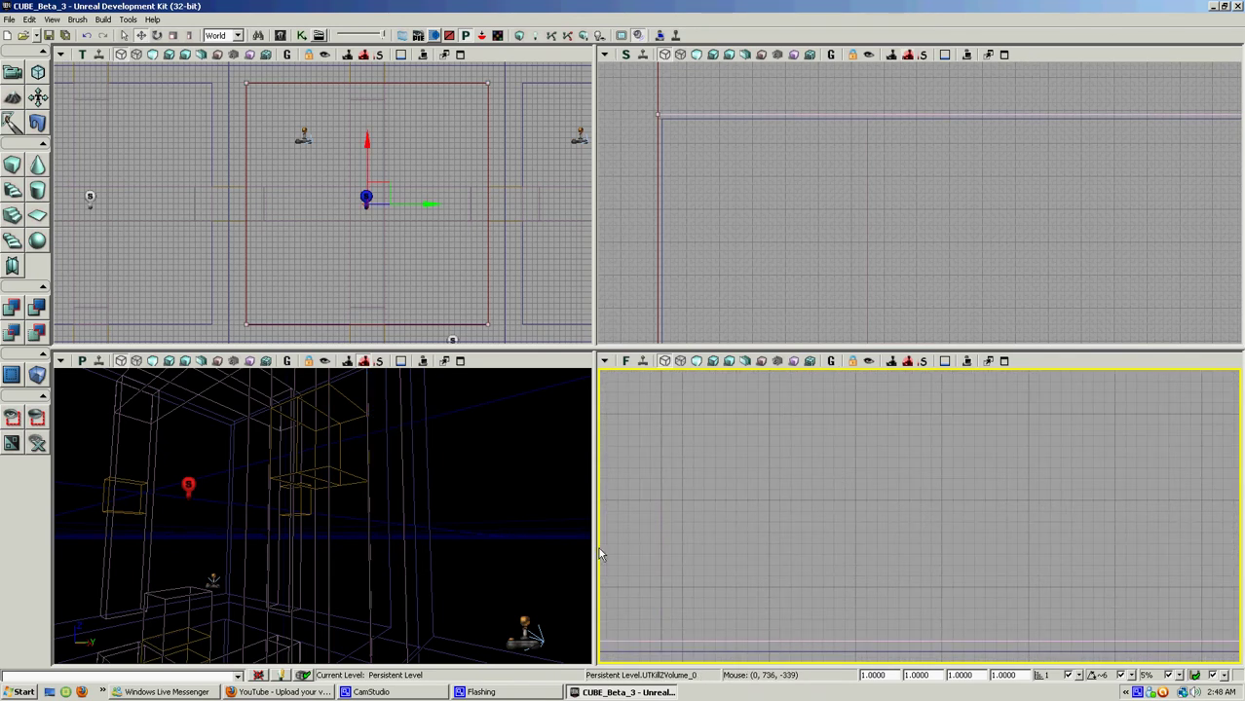
scroll(693, 506, "down", 4)
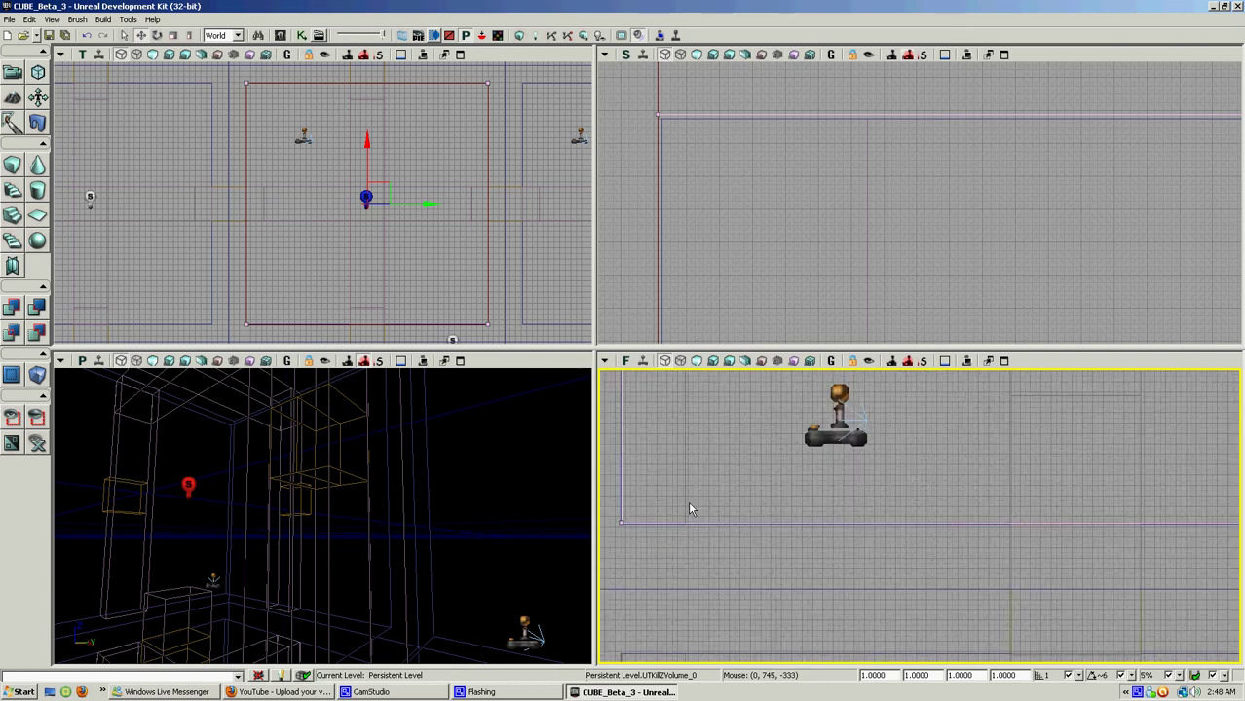
scroll(688, 508, "down", 6)
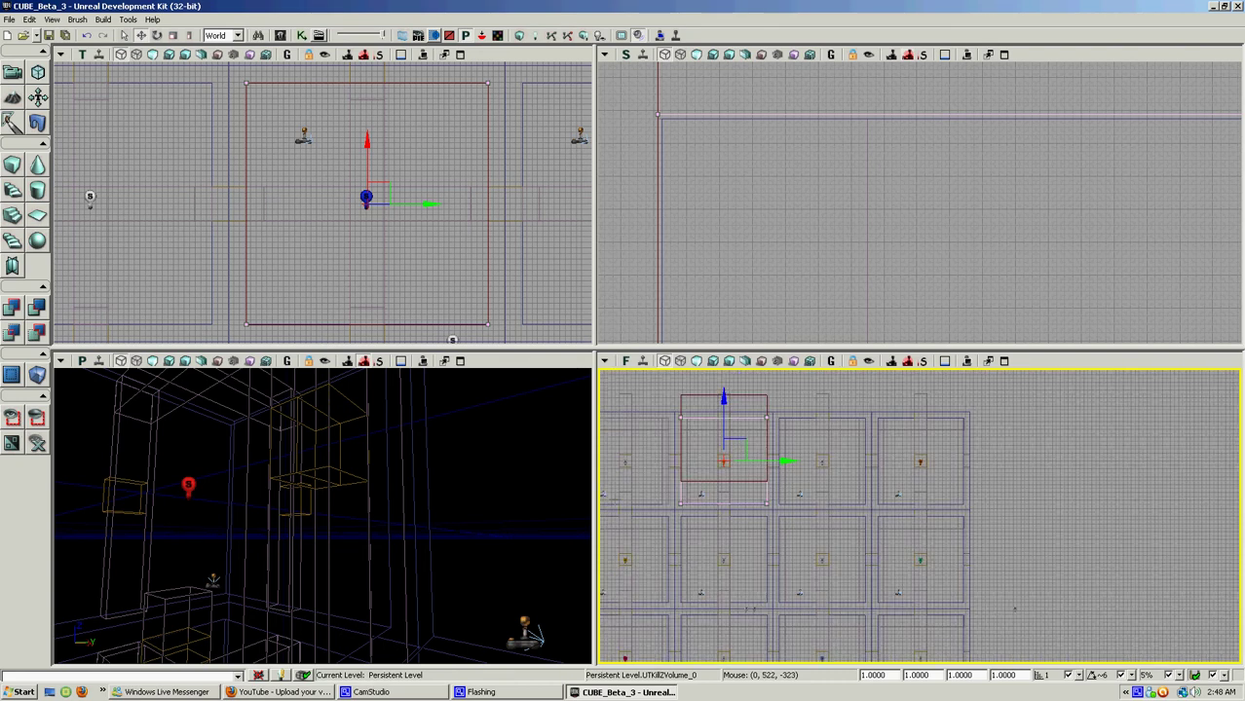
left_click_drag(381, 515, 413, 521)
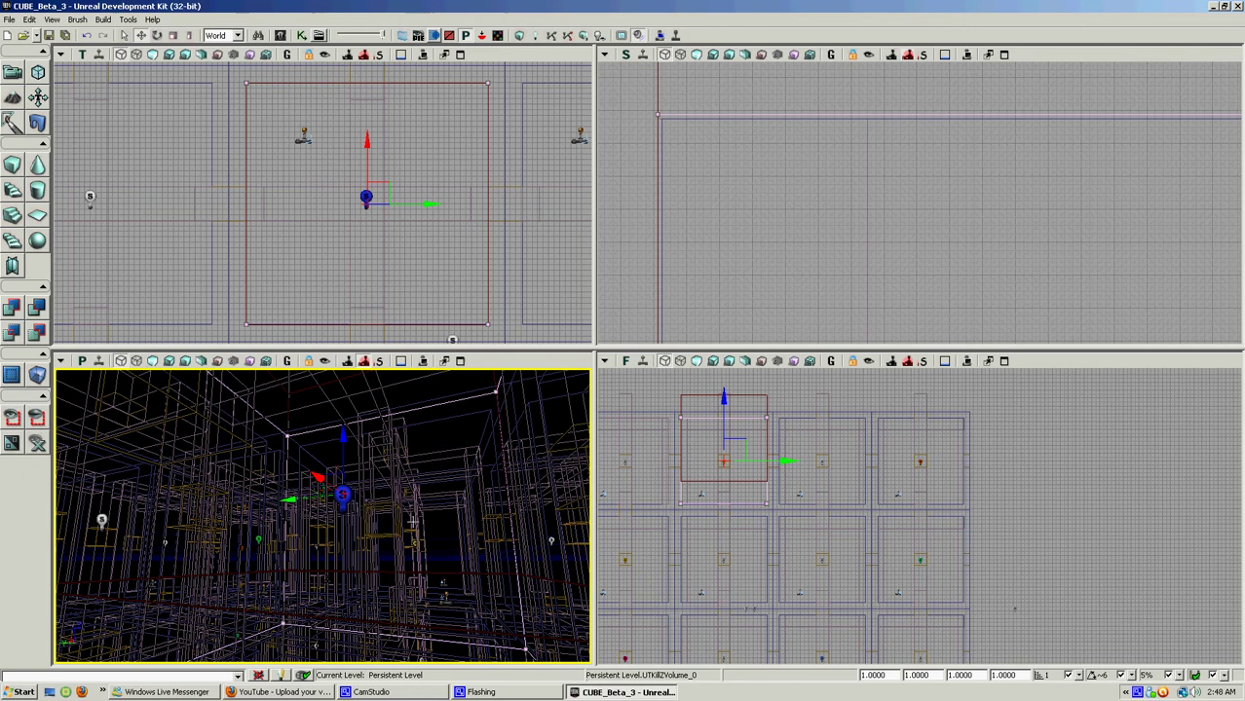
- Set UTKillZVolume_0's Kill ZDamage Type to UTDmgType_ScorpionSelfDestruct in its properties
key("F4")
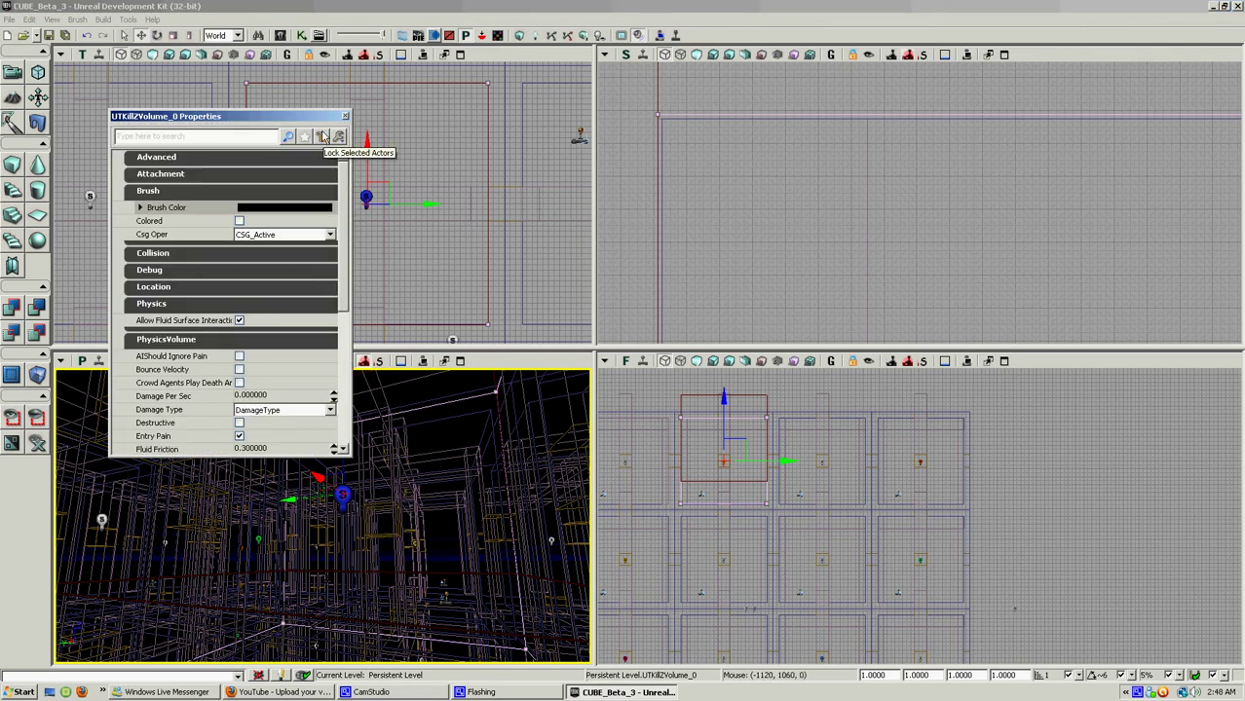
left_click_drag(214, 115, 237, 79)
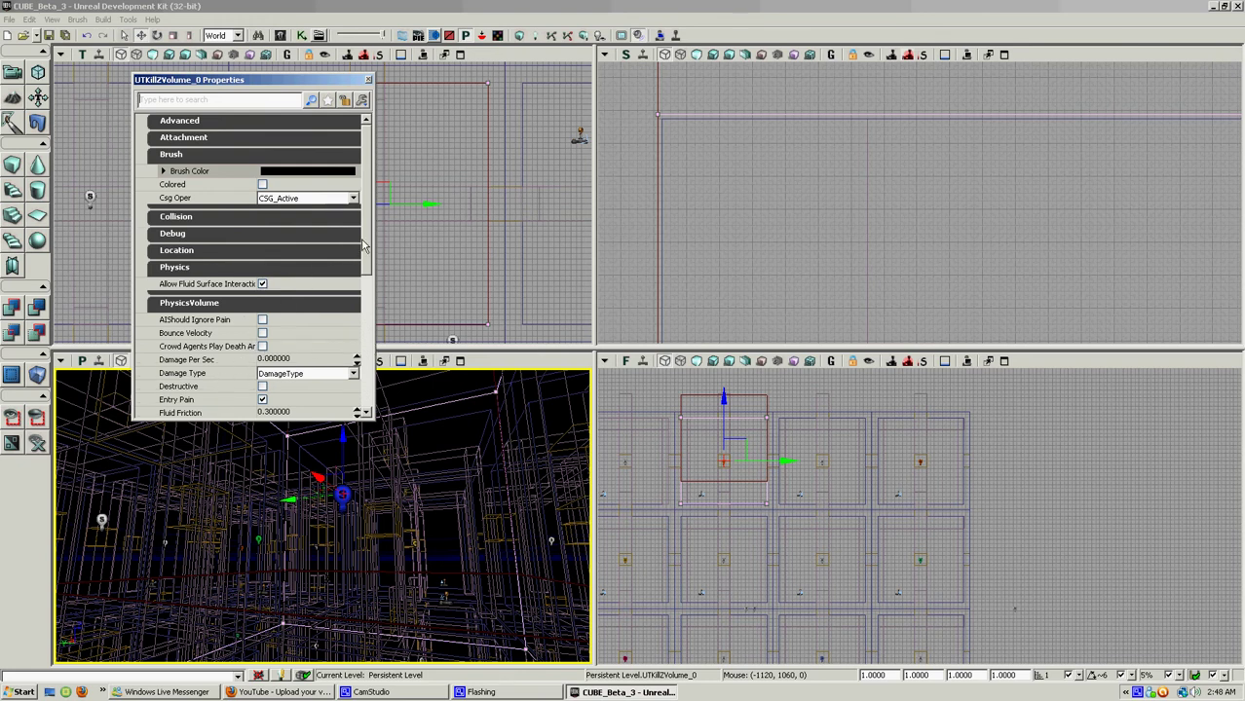
scroll(368, 248, "down", 7)
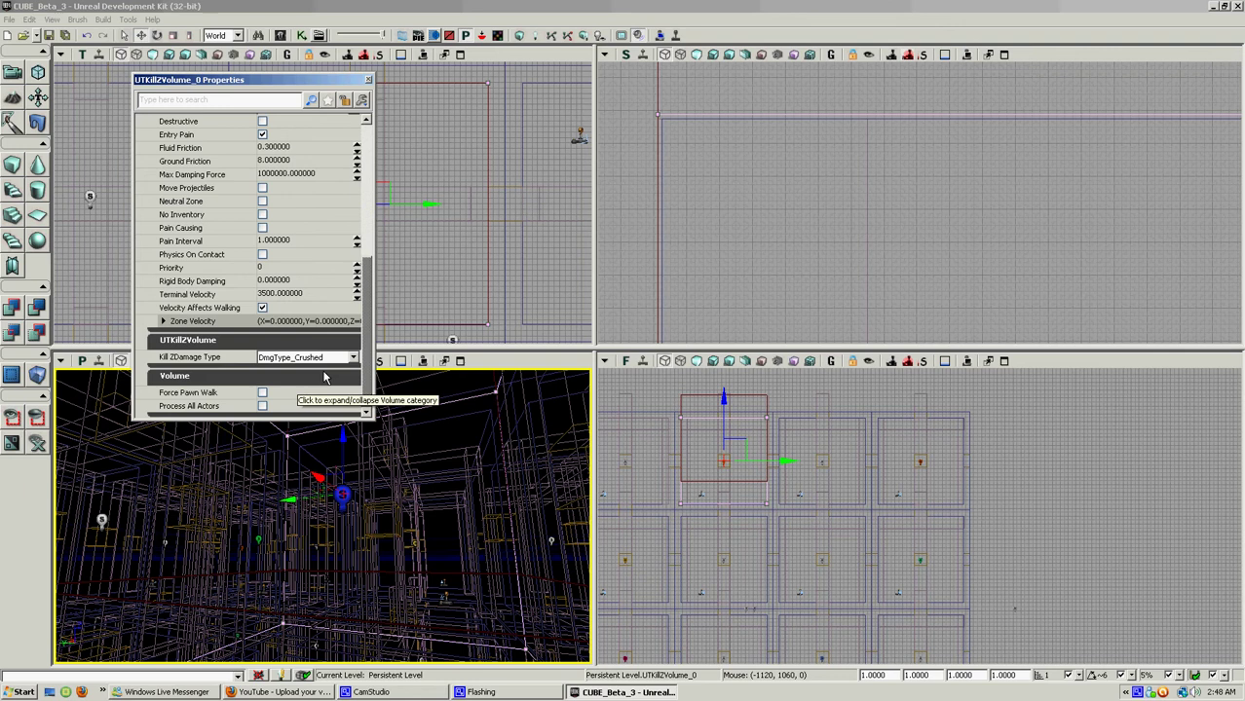
left_click(354, 358)
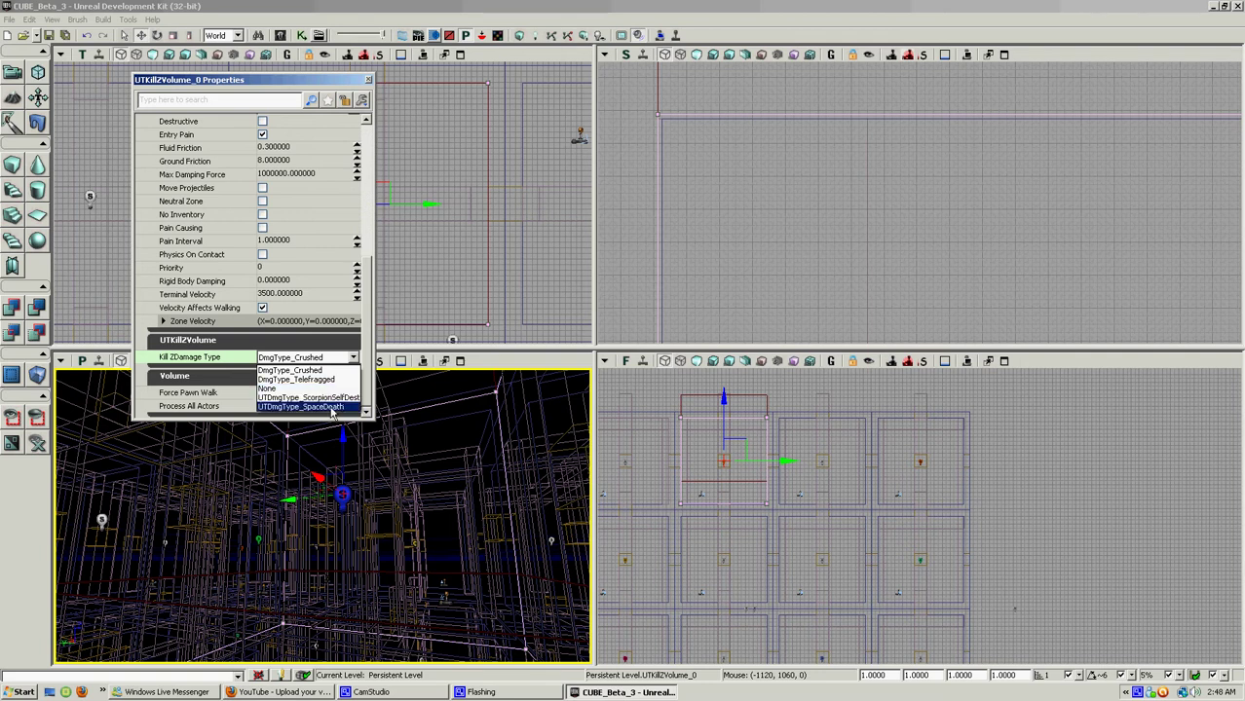
left_click(302, 398)
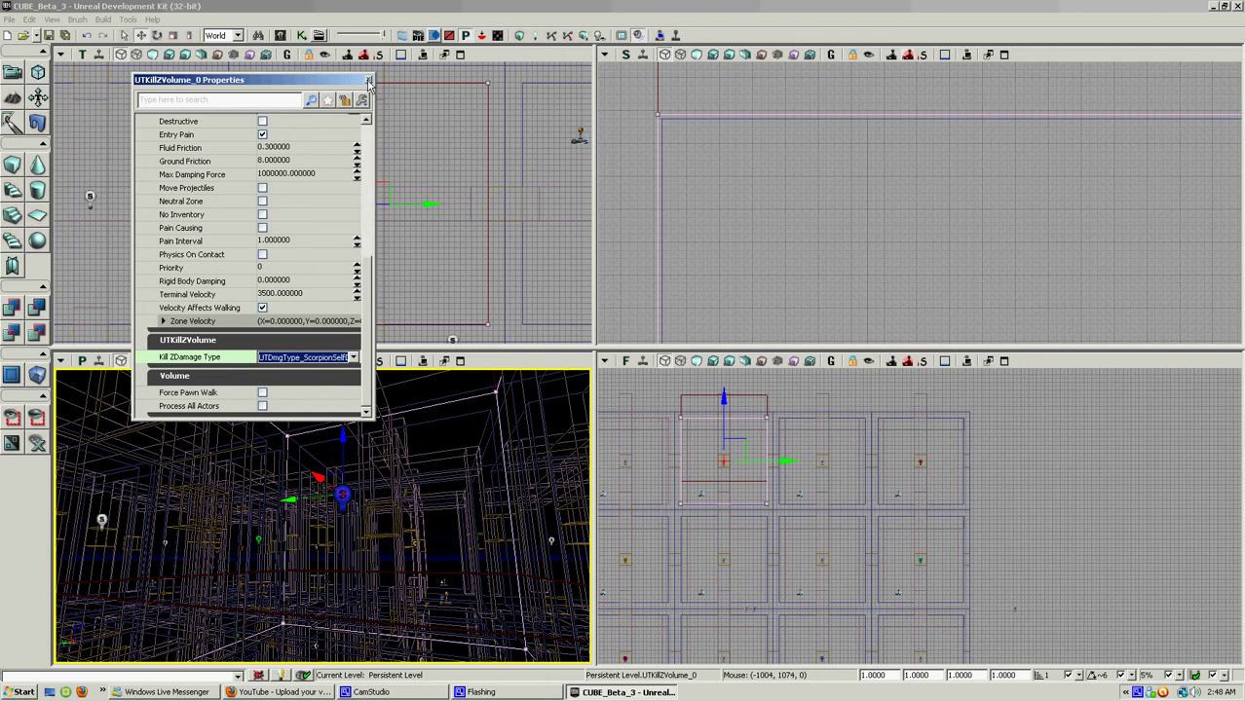
- Close the properties and rebuild the level lighting with Use Lightmass unchecked
left_click(368, 81)
left_click(99, 20)
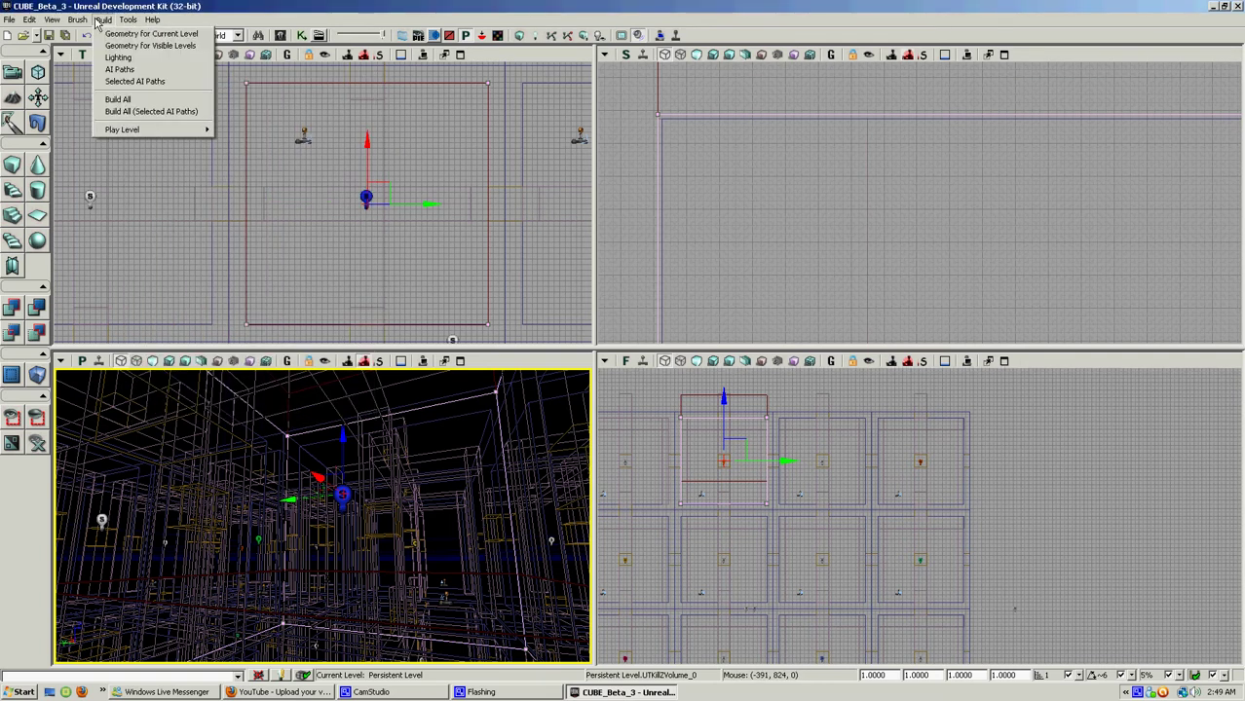
left_click(141, 58)
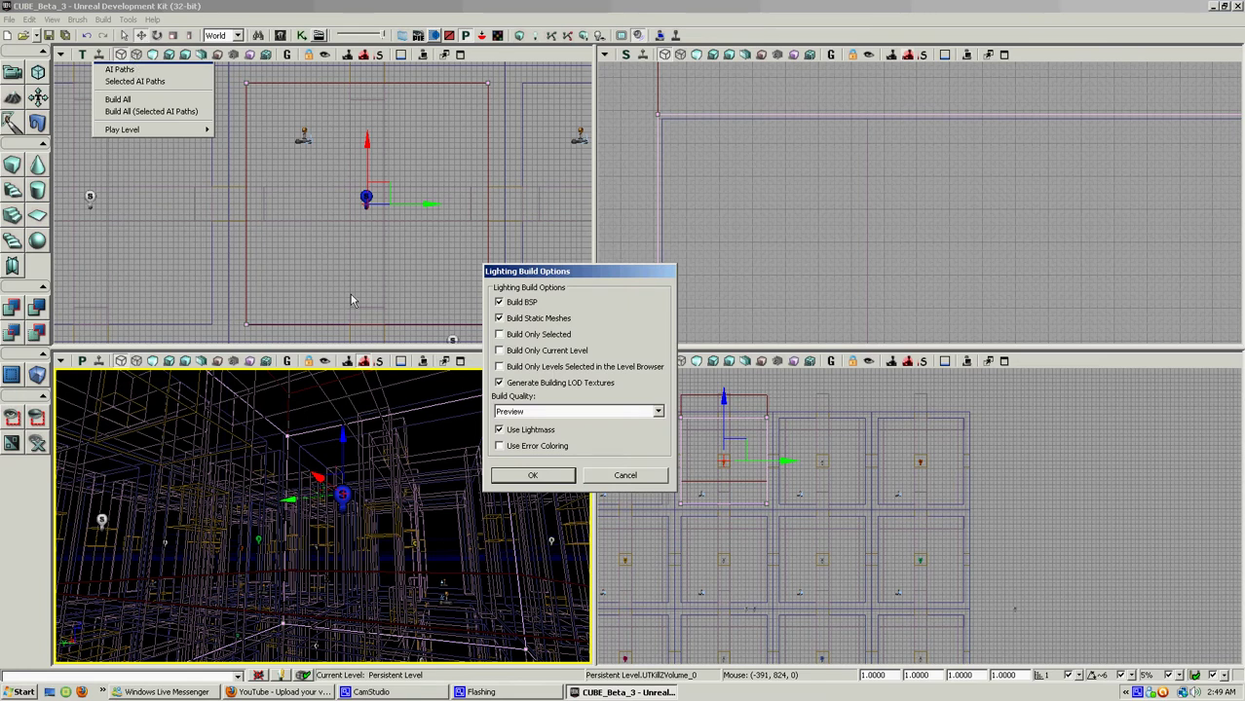
left_click(498, 430)
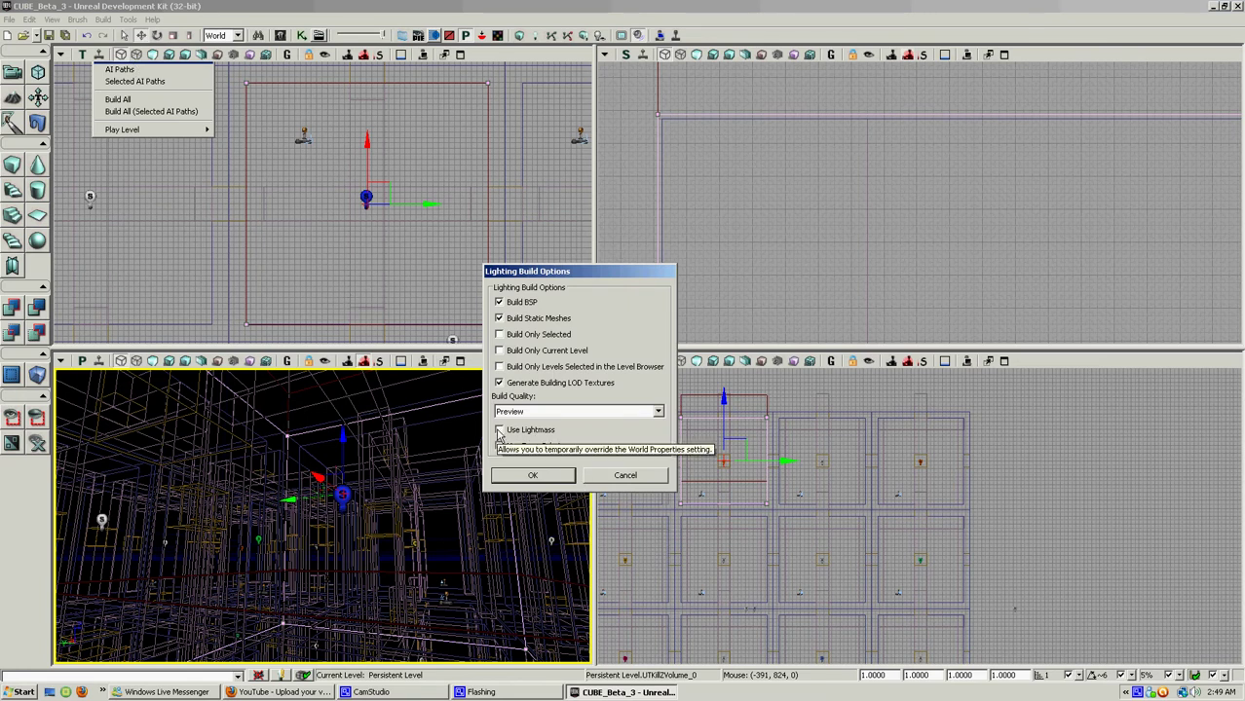
left_click(526, 475)
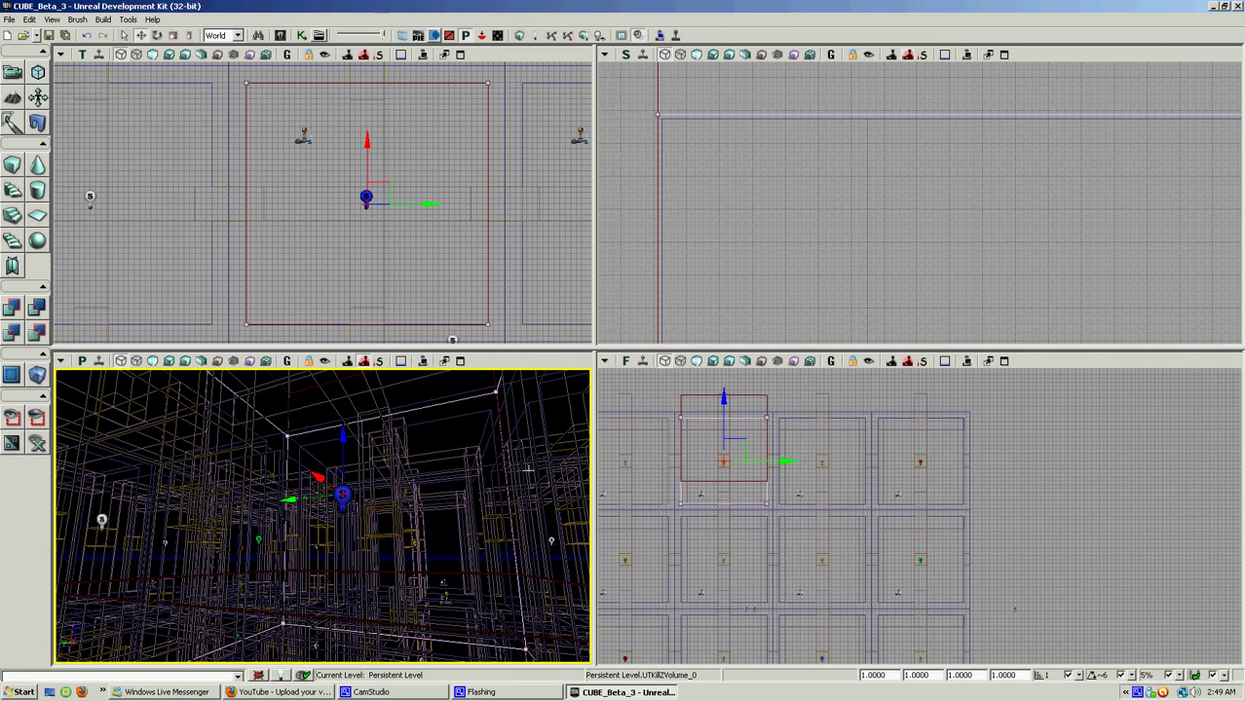
- Rebuild AI paths, switch the perspective view to Lit, and aim the camera at the floor pit
left_click(103, 21)
left_click(121, 70)
left_click(168, 361)
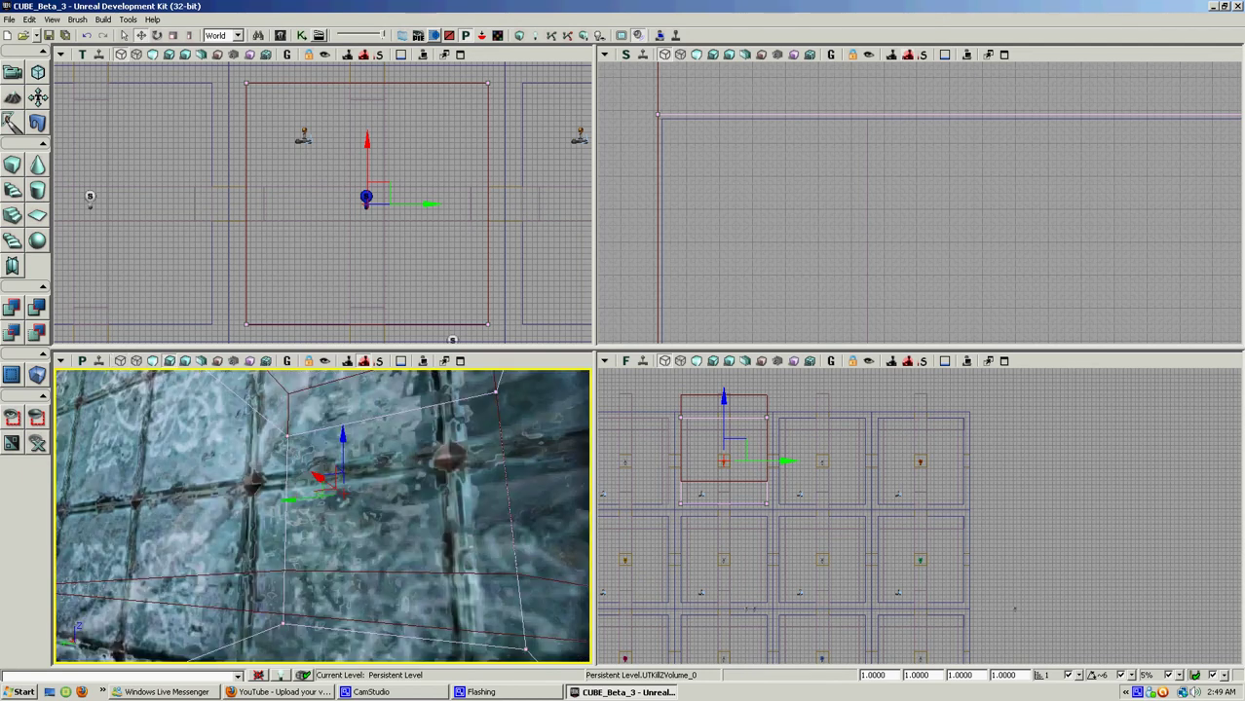
mouse_move(284, 553)
left_mouse_down()
mouse_move(283, 535)
mouse_move(284, 553)
left_mouse_up()
right_click_drag(284, 554, 277, 577)
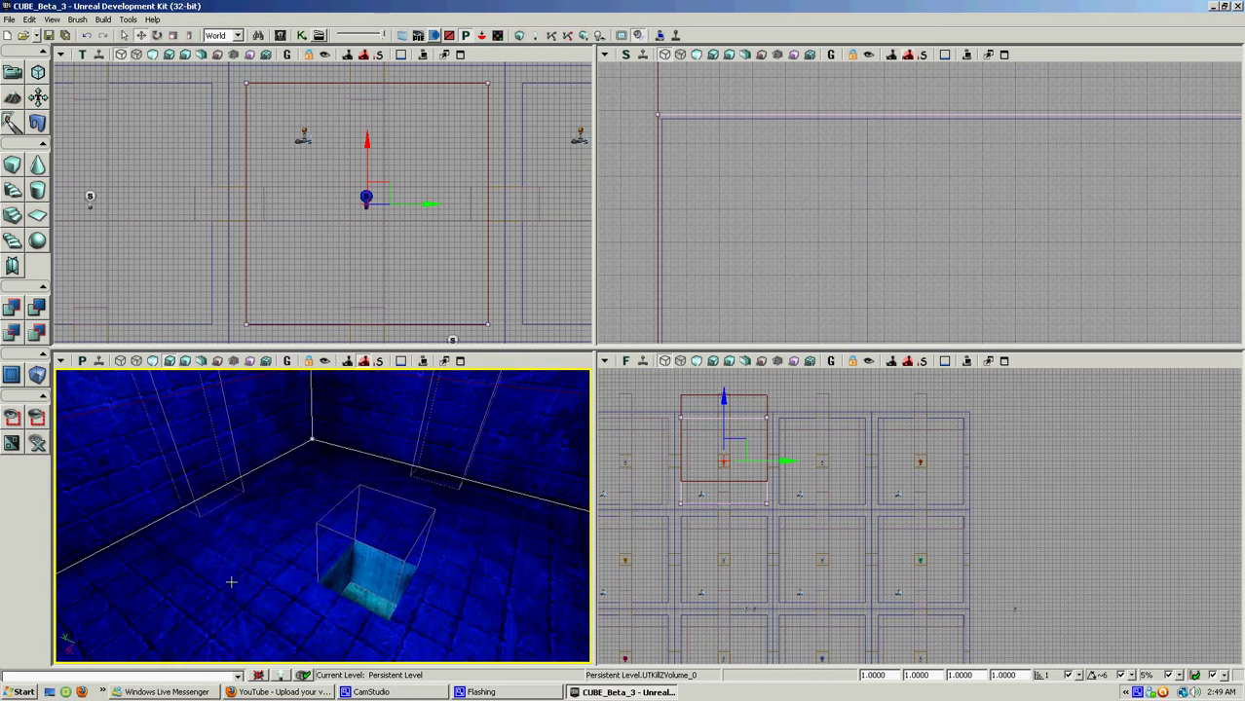
right_click(233, 582)
left_click(260, 559)
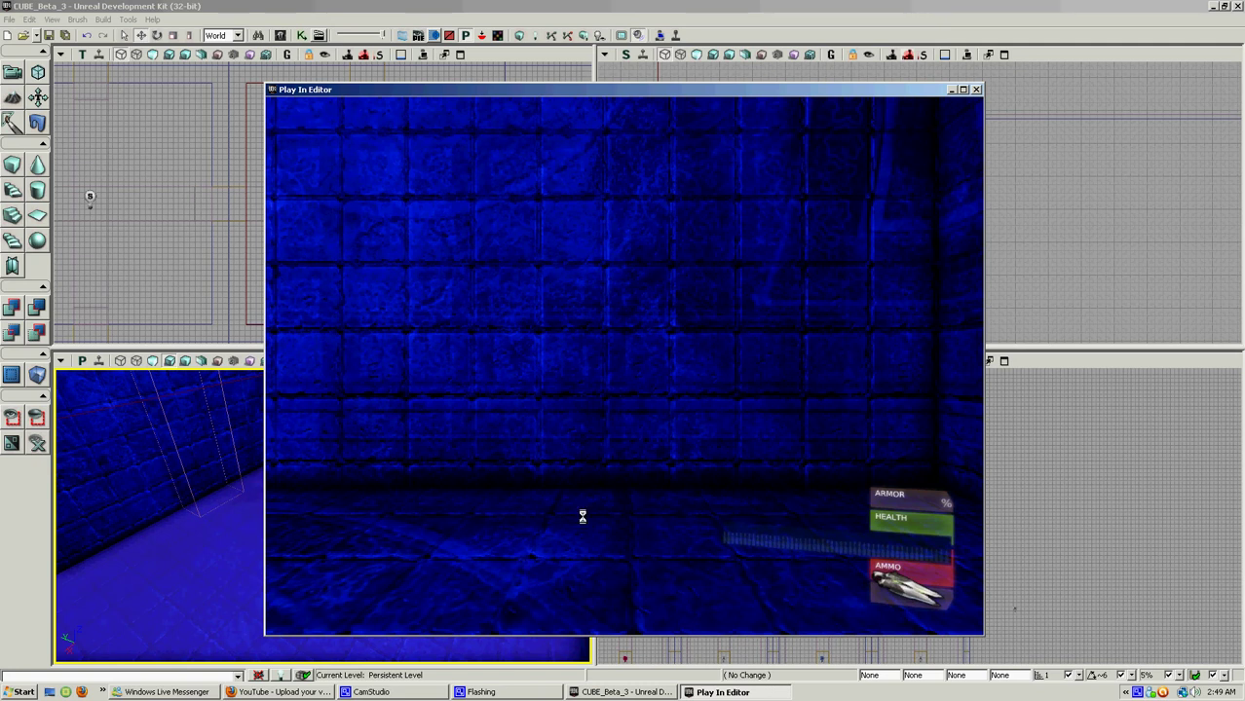
key("Escape")
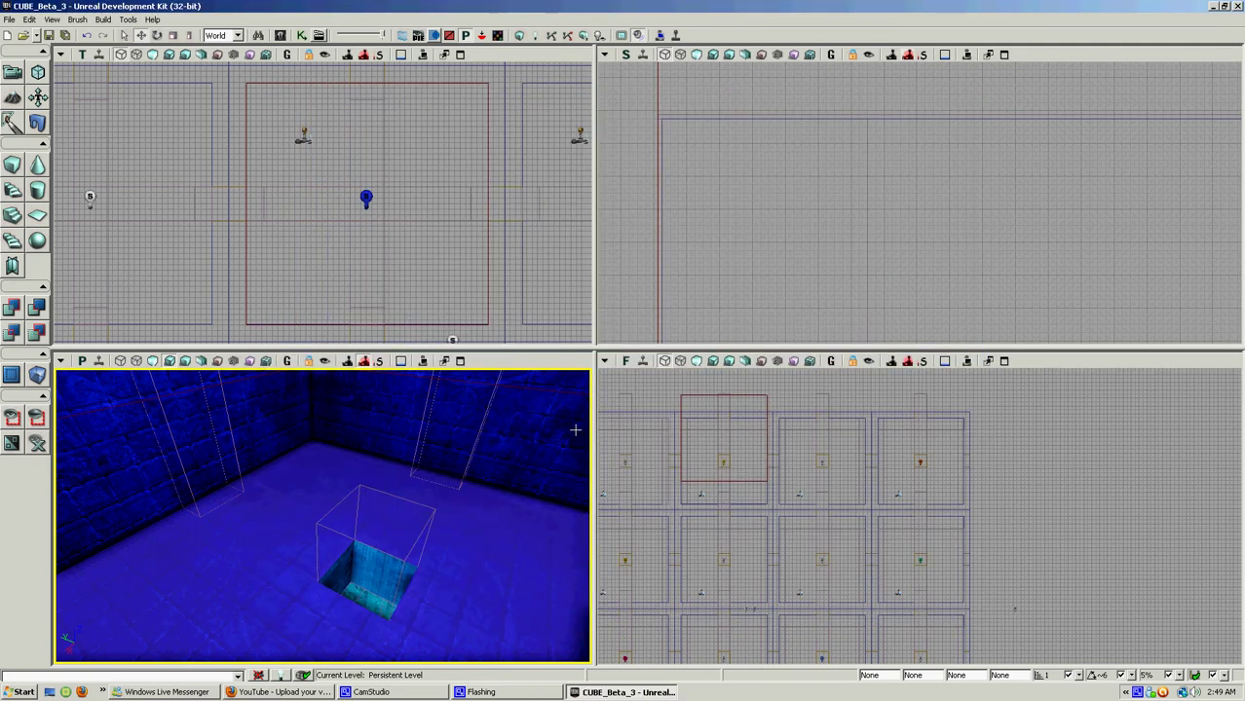